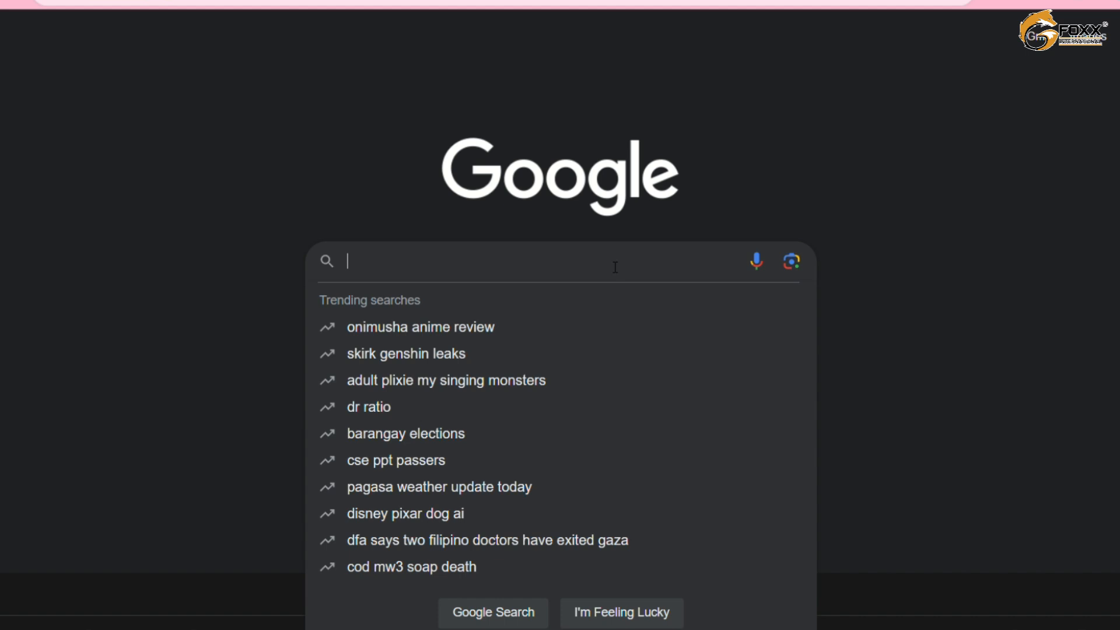
Step: Search Google Images for "Product Poster" and browse the results for design references
{"action": "type", "text": "Product "}
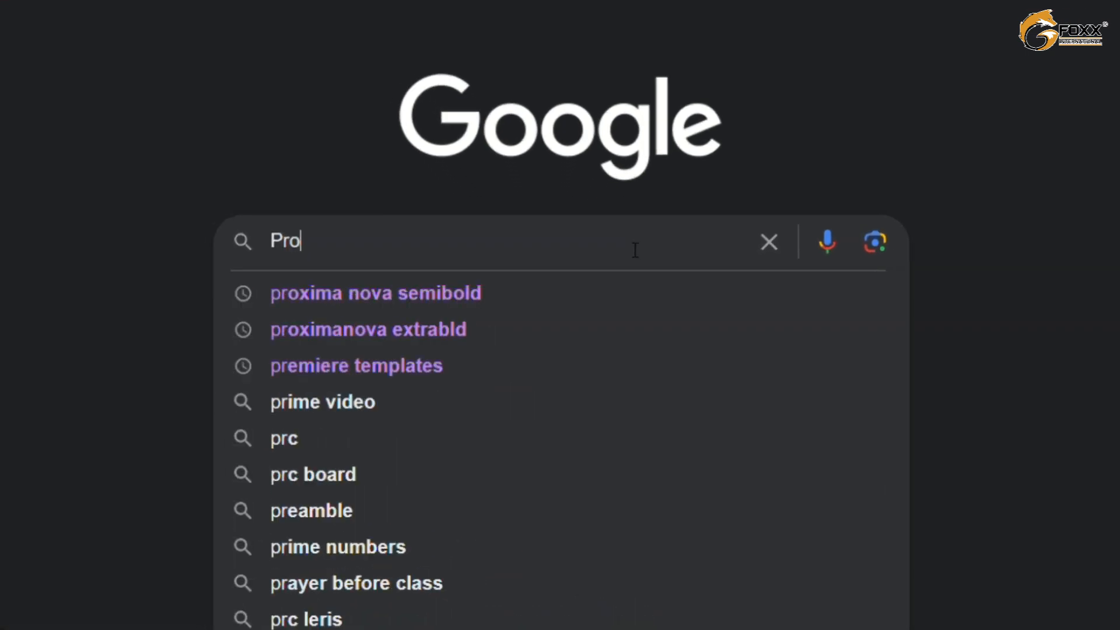
{"action": "type", "text": "Poster"}
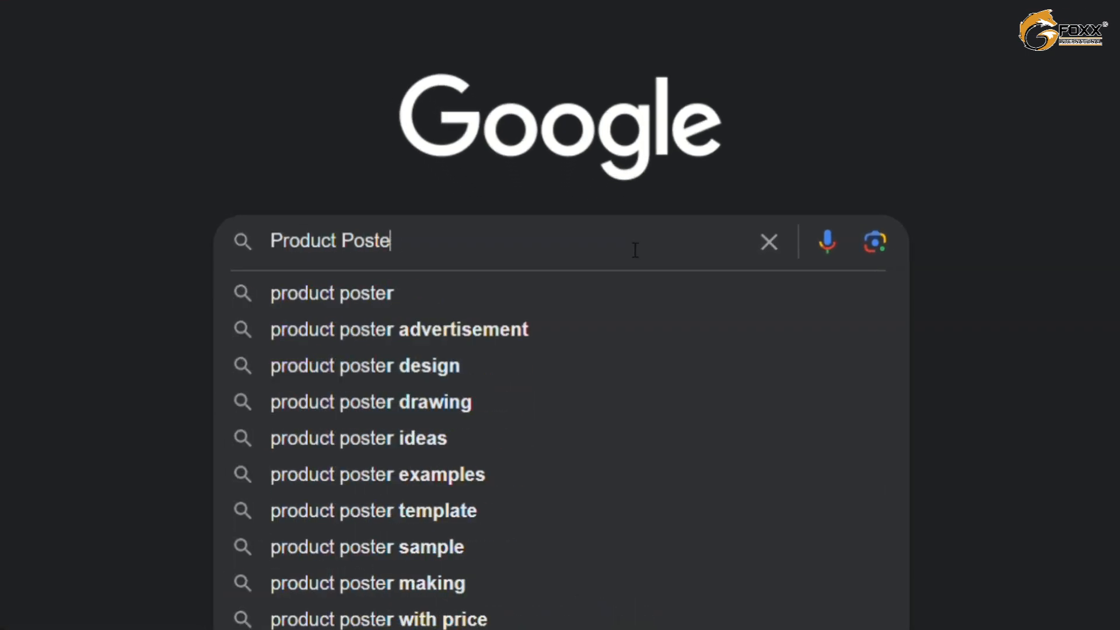
{"action": "key", "text": "Return"}
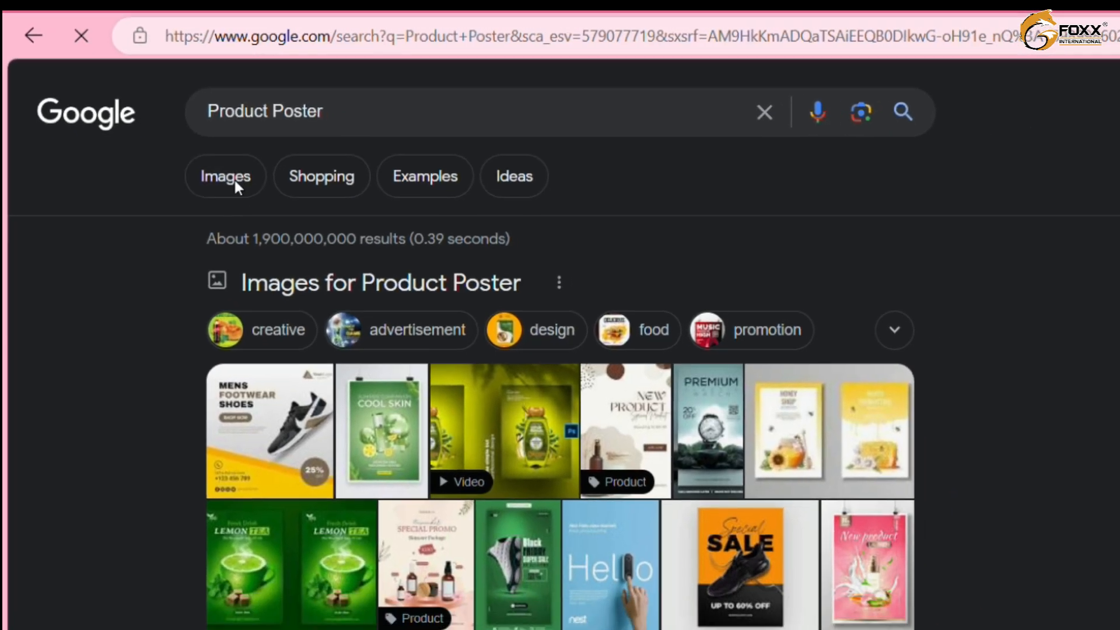
{"action": "left_click", "coordinate": [234, 177]}
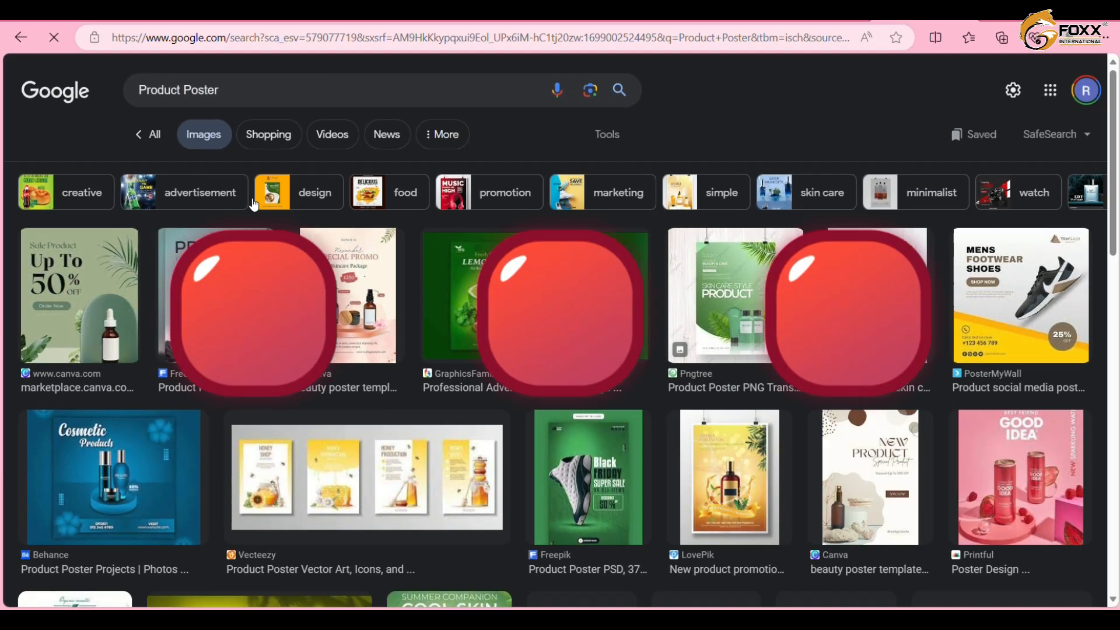
{"action": "scroll", "coordinate": [700, 375], "scroll_direction": "down", "scroll_amount": 5}
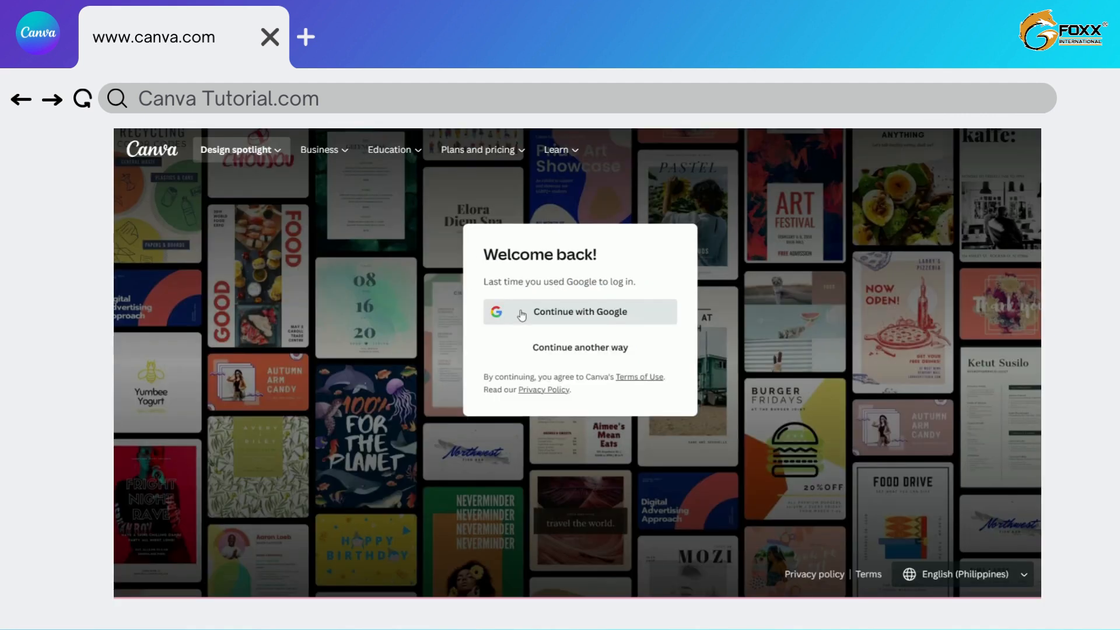
Step: Log in to Canva with the Google account and browse the Instagram and Facebook design types on the home page
{"action": "left_click", "coordinate": [519, 315]}
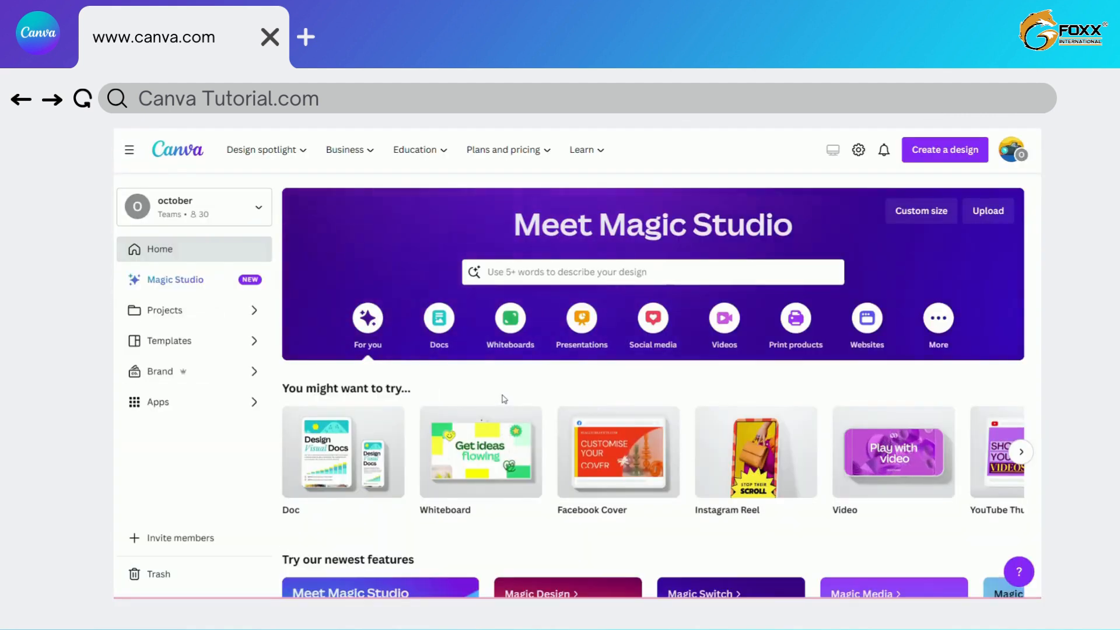
{"action": "scroll", "coordinate": [720, 412], "scroll_direction": "down", "scroll_amount": 10}
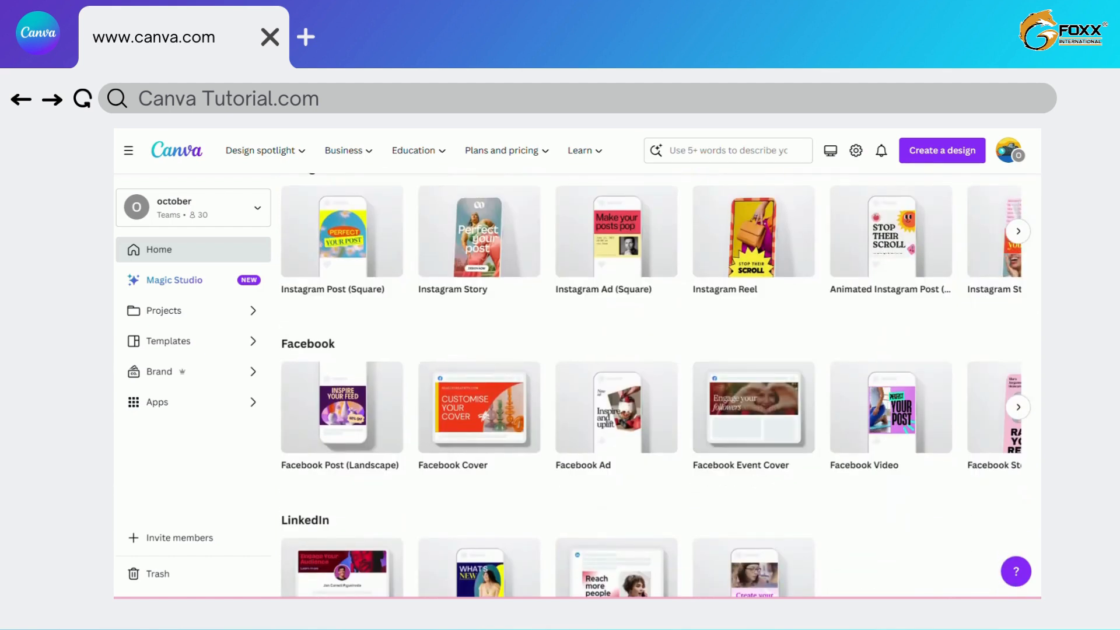
{"action": "left_click", "coordinate": [1019, 231]}
{"action": "left_click", "coordinate": [1018, 406]}
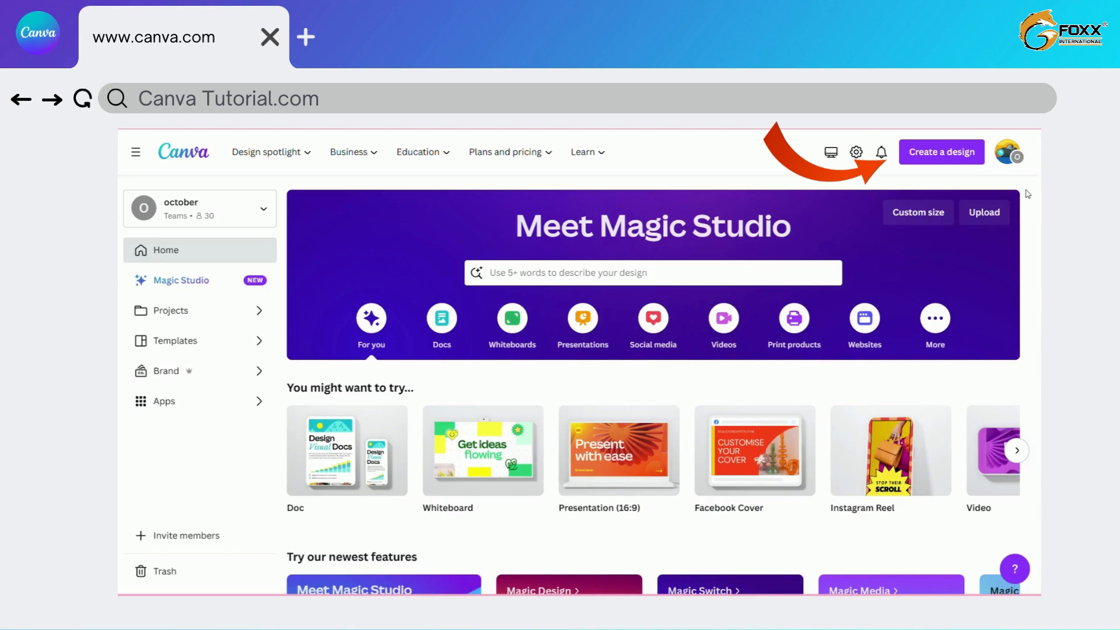
Step: Create a new Facebook Post (Landscape) design from the social media category
{"action": "left_click", "coordinate": [906, 155]}
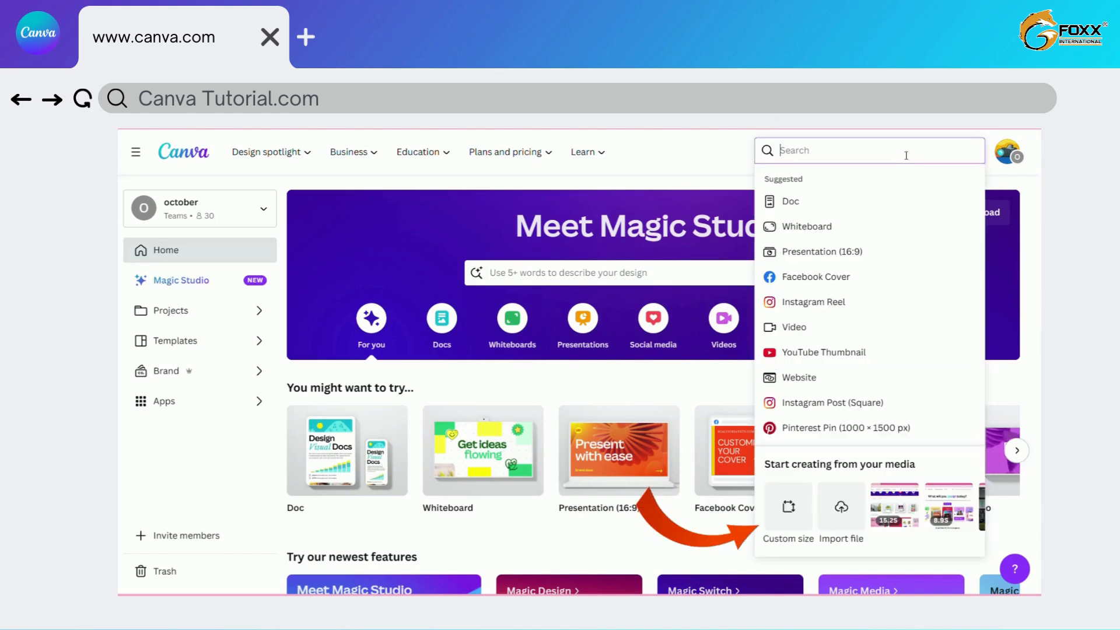
{"action": "left_click", "coordinate": [788, 503]}
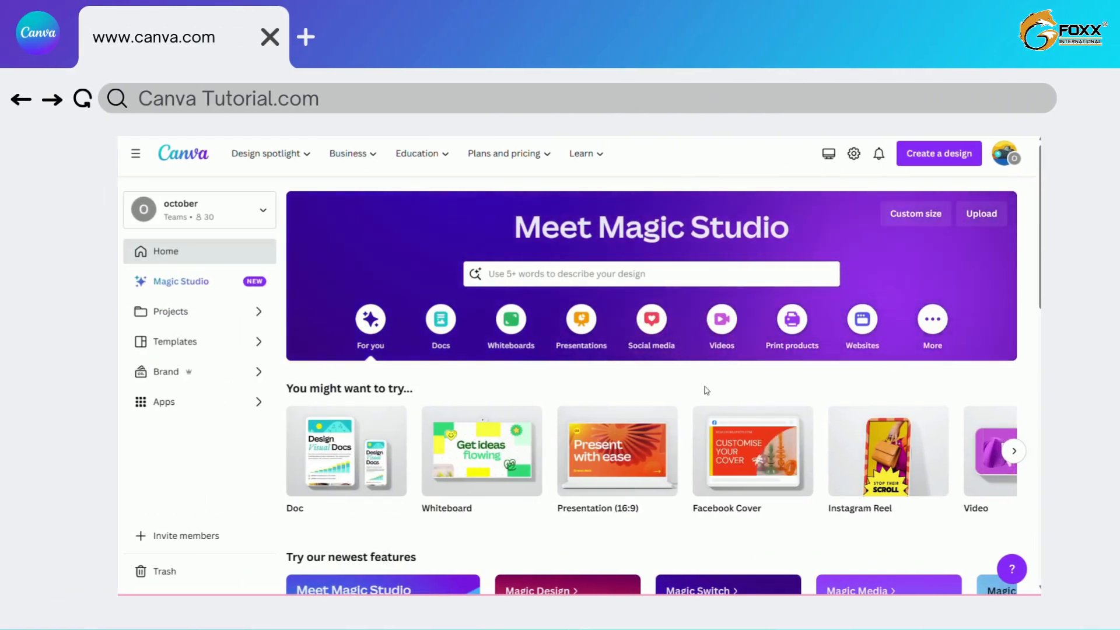
{"action": "left_click", "coordinate": [652, 319]}
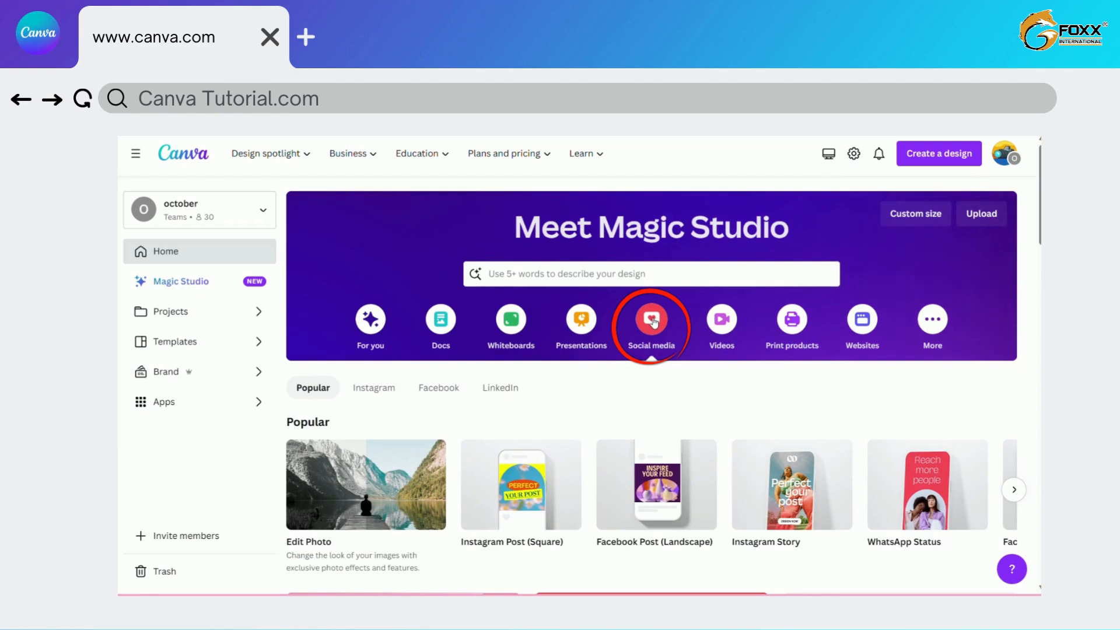
{"action": "left_click", "coordinate": [664, 488]}
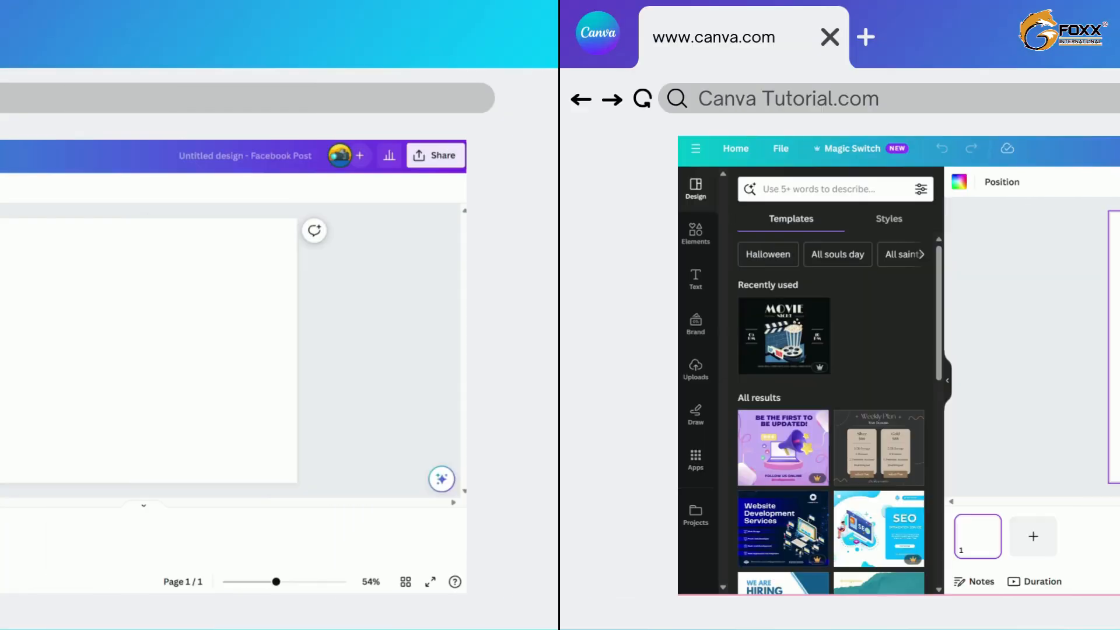
Step: Search the design templates for "product" and look through the results for a suitable poster layout
{"action": "left_click", "coordinate": [298, 195]}
{"action": "type", "text": "product"}
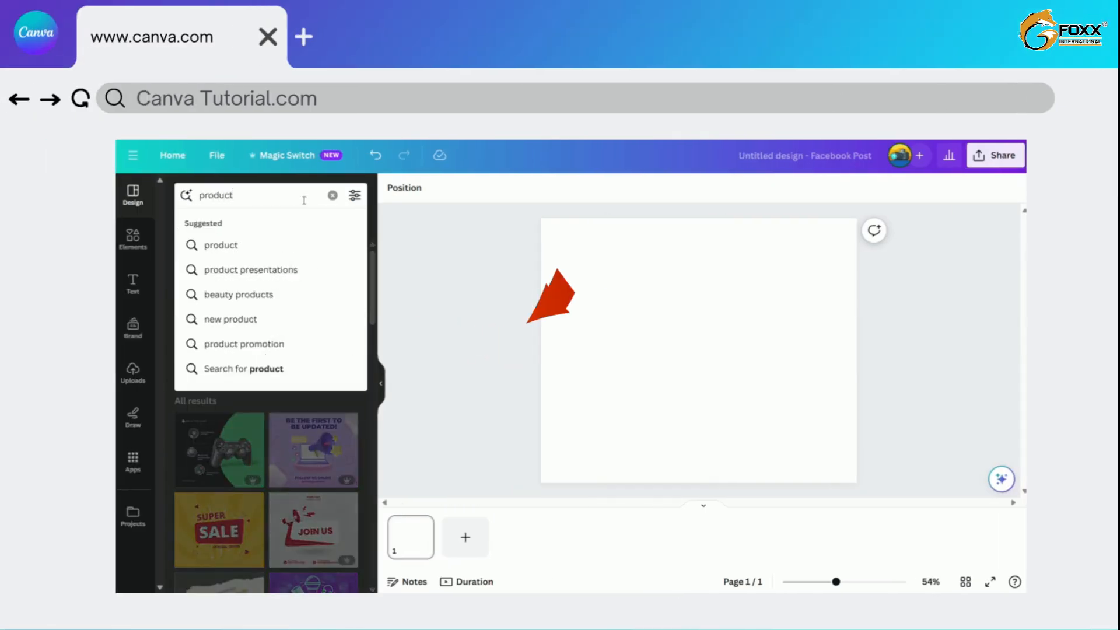
{"action": "key", "text": "Return"}
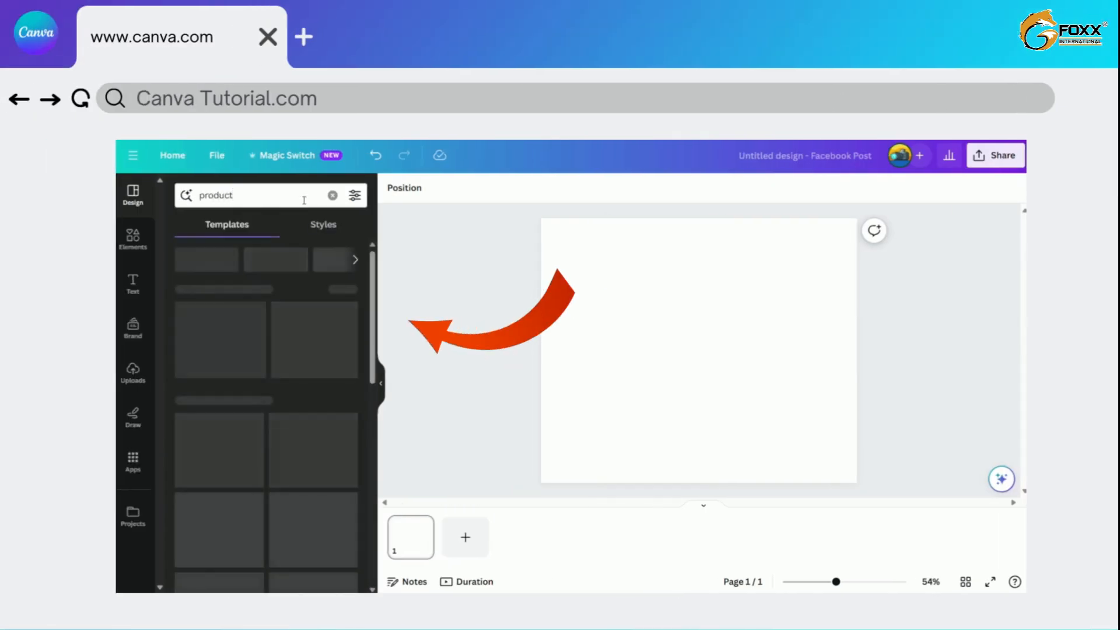
{"action": "scroll", "coordinate": [332, 354], "scroll_direction": "down", "scroll_amount": 10}
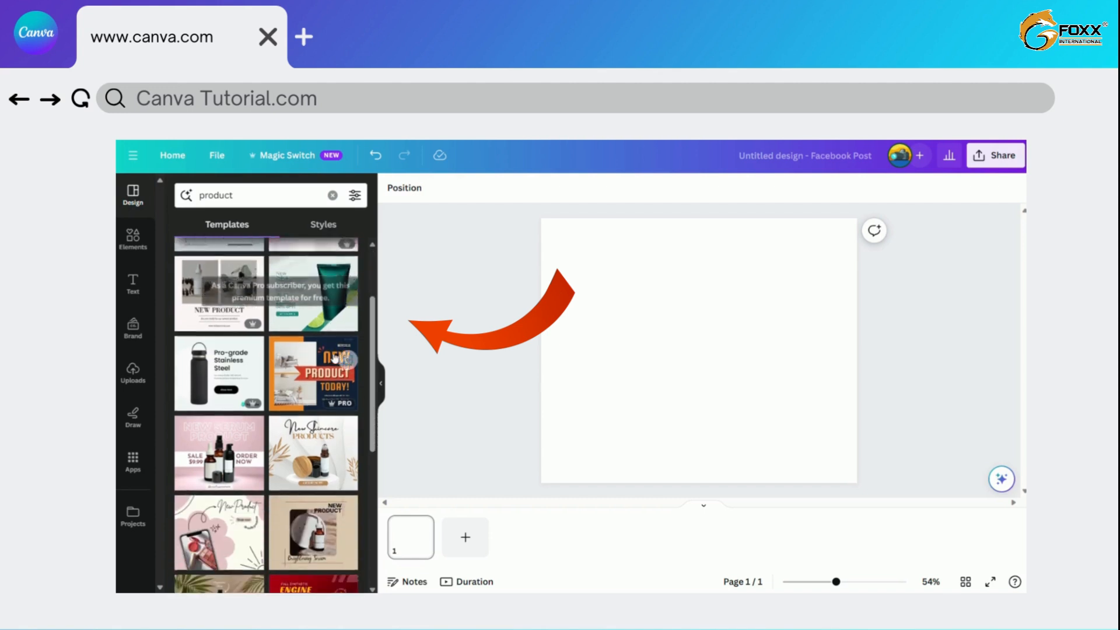
{"action": "scroll", "coordinate": [334, 358], "scroll_direction": "down", "scroll_amount": 15}
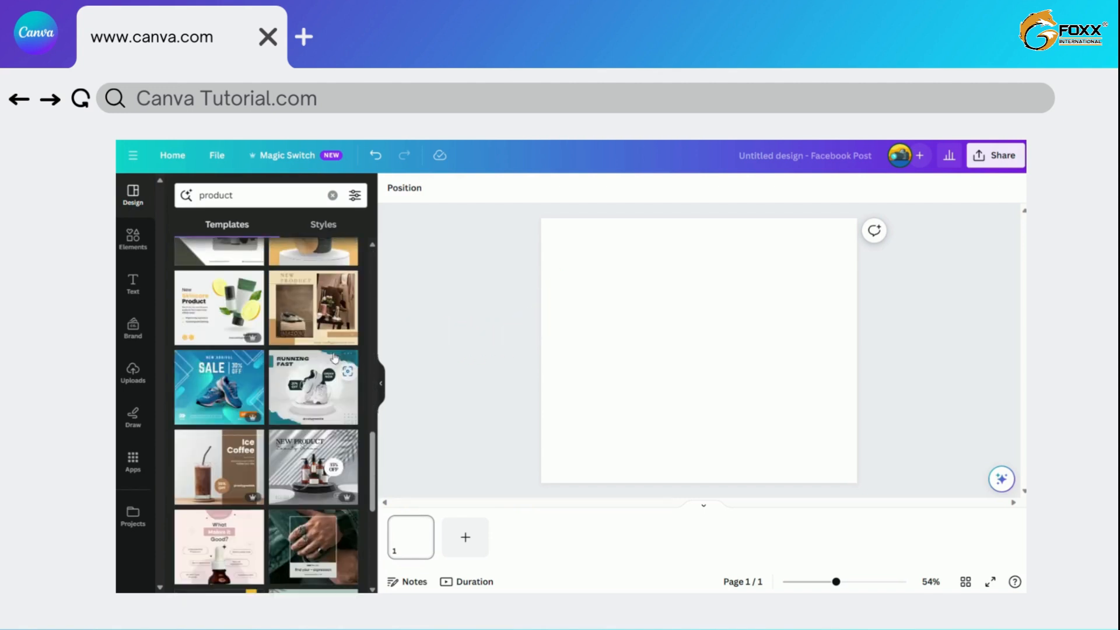
{"action": "scroll", "coordinate": [332, 357], "scroll_direction": "up", "scroll_amount": 1}
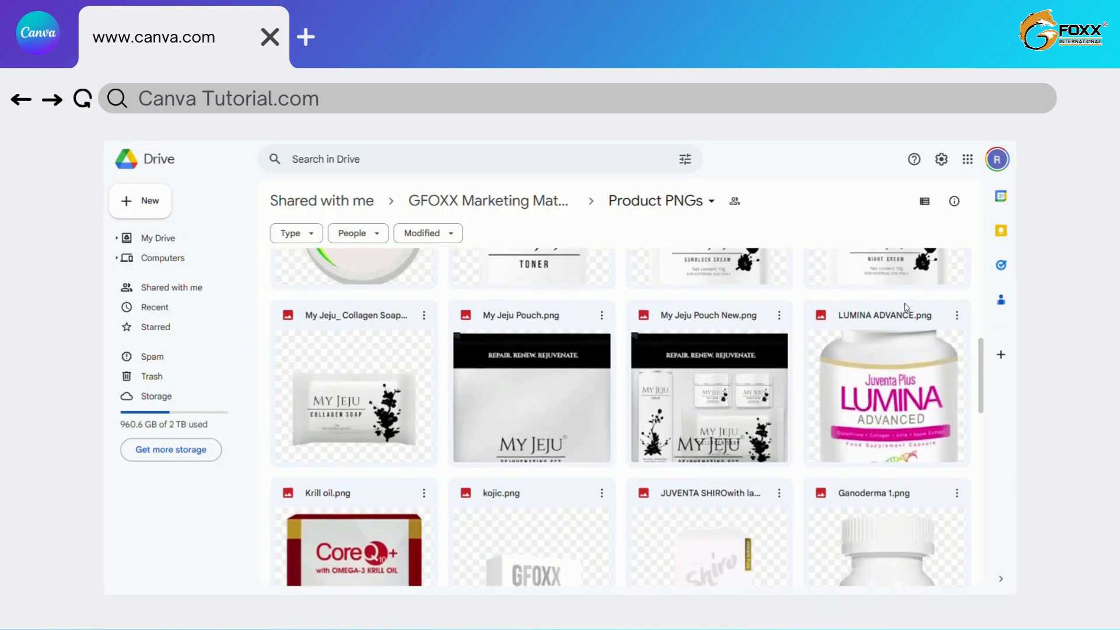
Step: Switch to Google Drive, look through the Product PNGs folder and download Spirulina Bottle.png
{"action": "scroll", "coordinate": [906, 307], "scroll_direction": "down", "scroll_amount": 5}
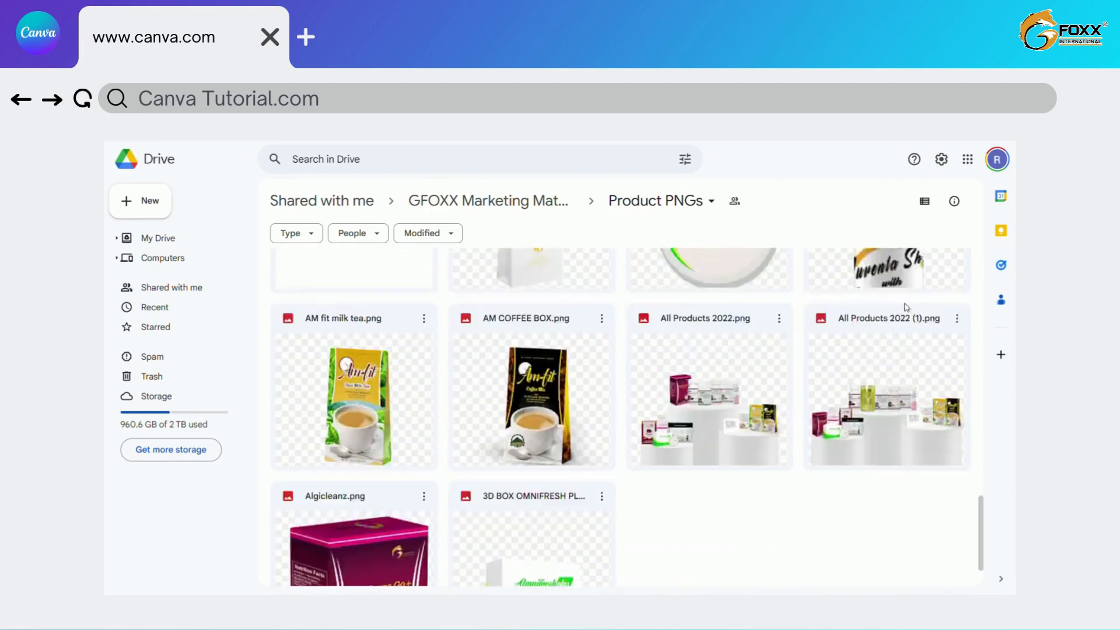
{"action": "scroll", "coordinate": [906, 308], "scroll_direction": "up", "scroll_amount": 5}
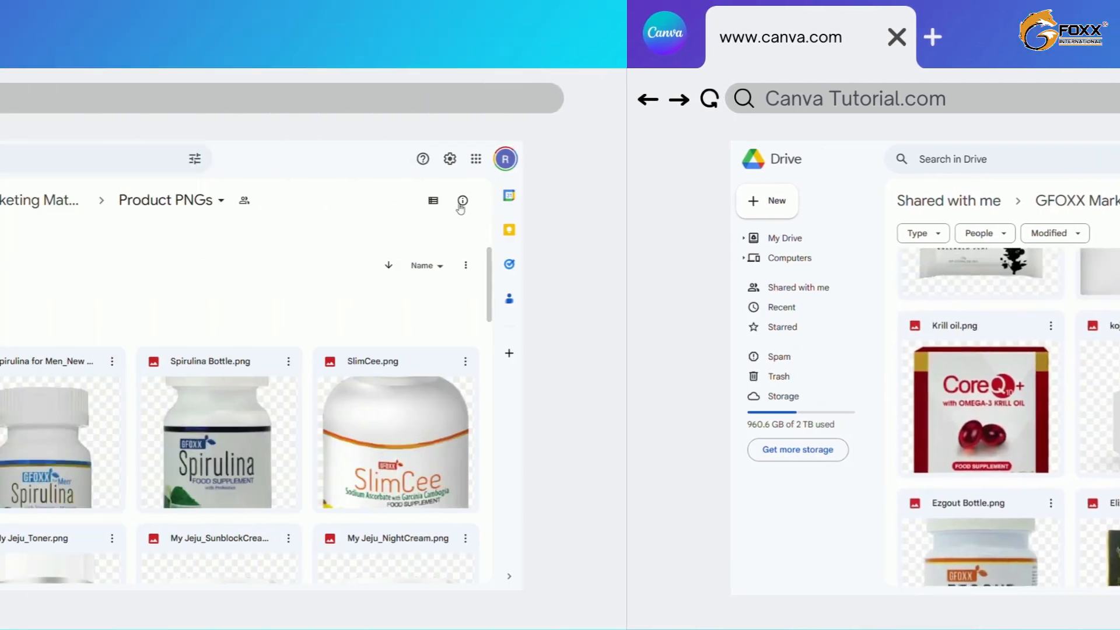
{"action": "scroll", "coordinate": [783, 490], "scroll_direction": "down", "scroll_amount": 3}
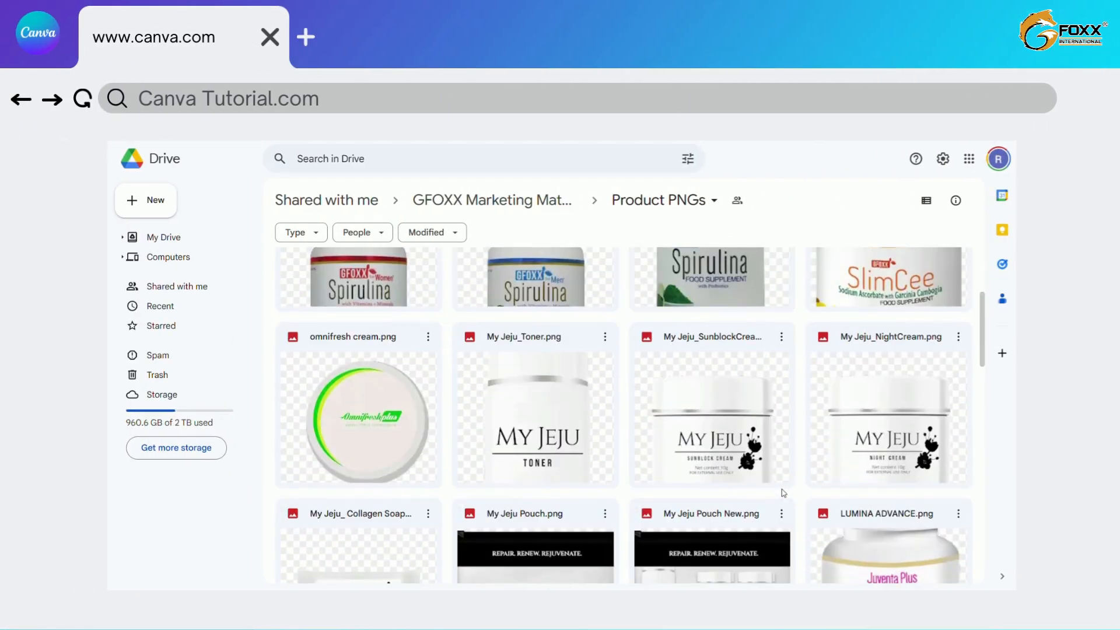
{"action": "scroll", "coordinate": [783, 493], "scroll_direction": "up", "scroll_amount": 3}
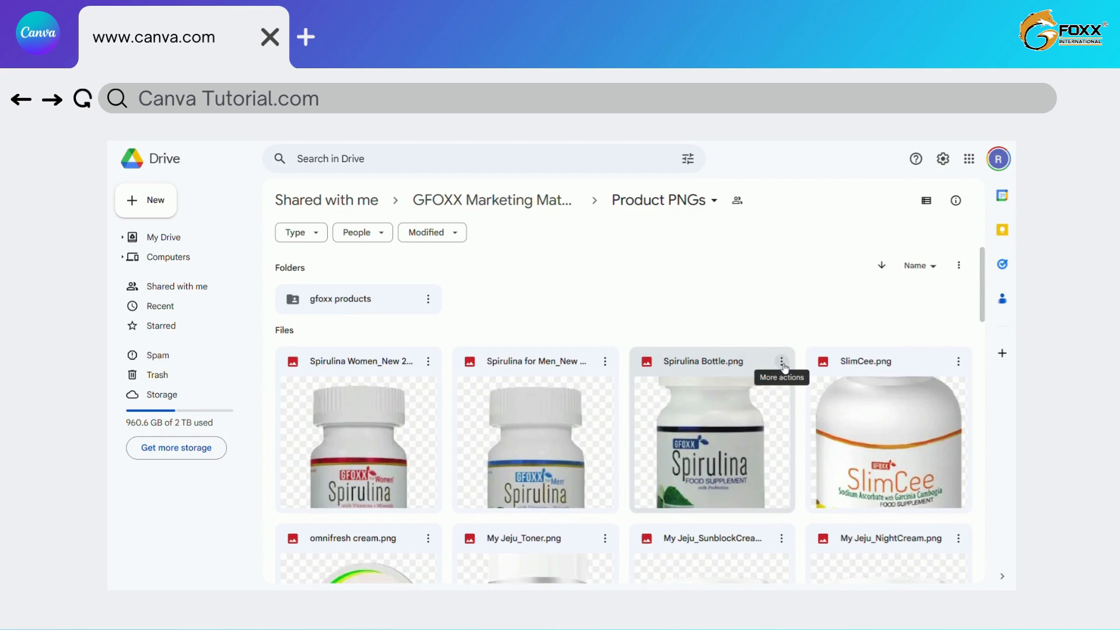
{"action": "left_click", "coordinate": [729, 426]}
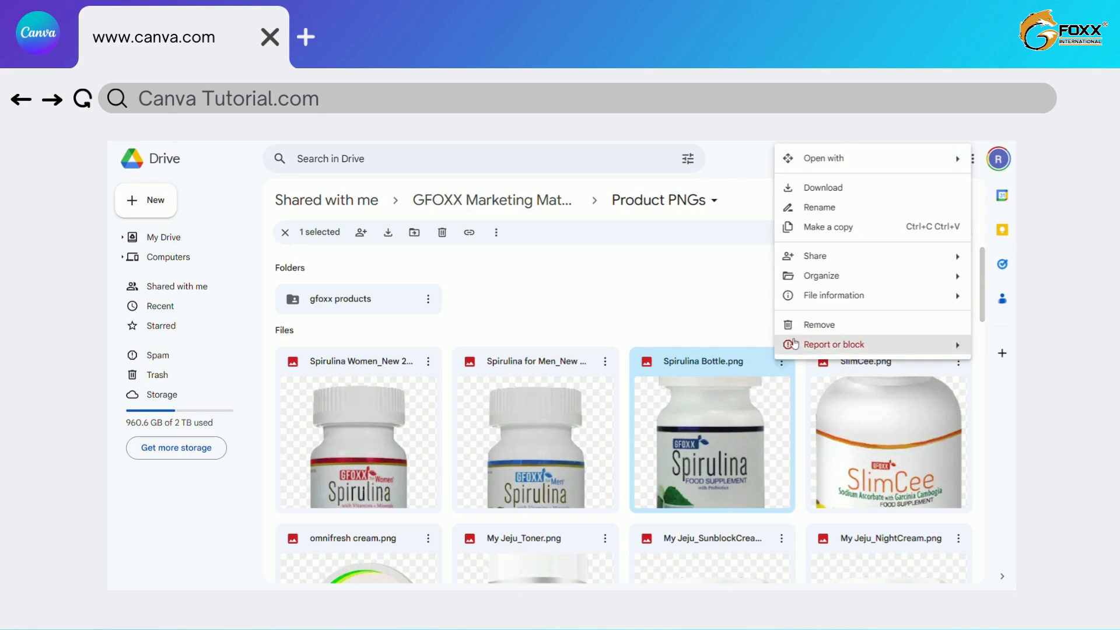
{"action": "left_click", "coordinate": [820, 189]}
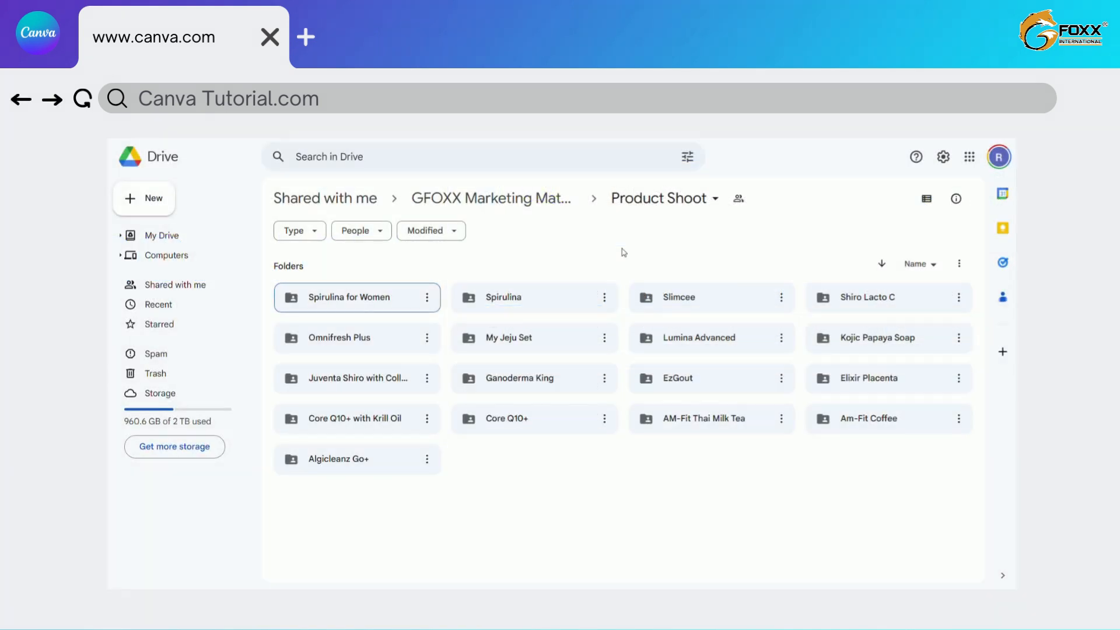
Step: Open the Spirulina folder inside Product Shoot and download Spirulina Tablet.png
{"action": "double_click", "coordinate": [540, 298]}
{"action": "scroll", "coordinate": [634, 452], "scroll_direction": "down", "scroll_amount": 1}
{"action": "scroll", "coordinate": [635, 453], "scroll_direction": "up", "scroll_amount": 1}
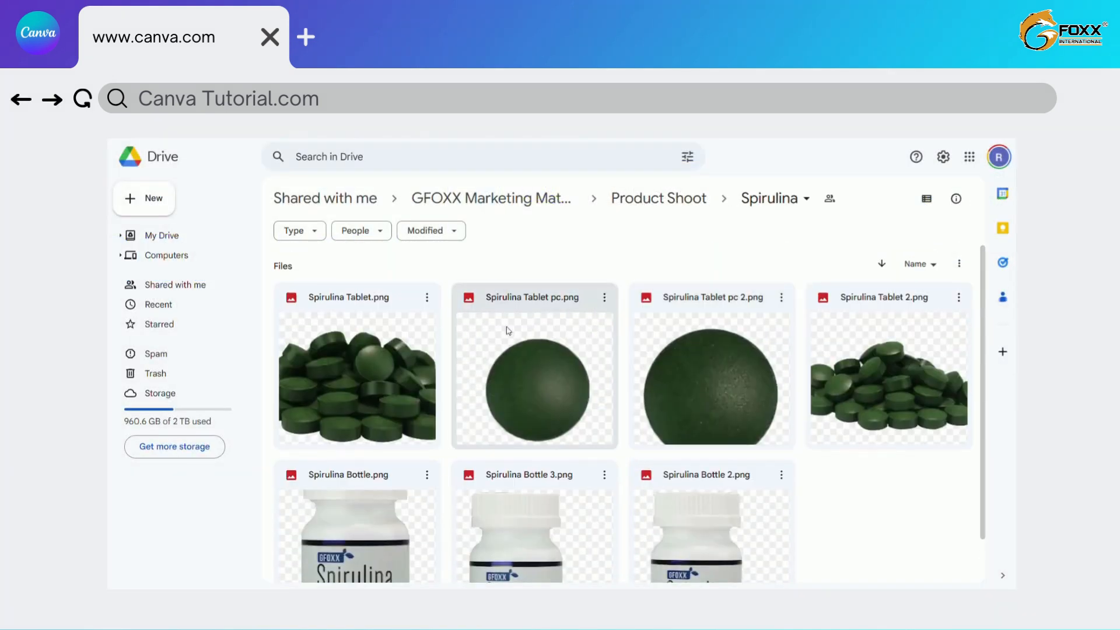
{"action": "left_click", "coordinate": [427, 297]}
{"action": "left_click", "coordinate": [449, 349]}
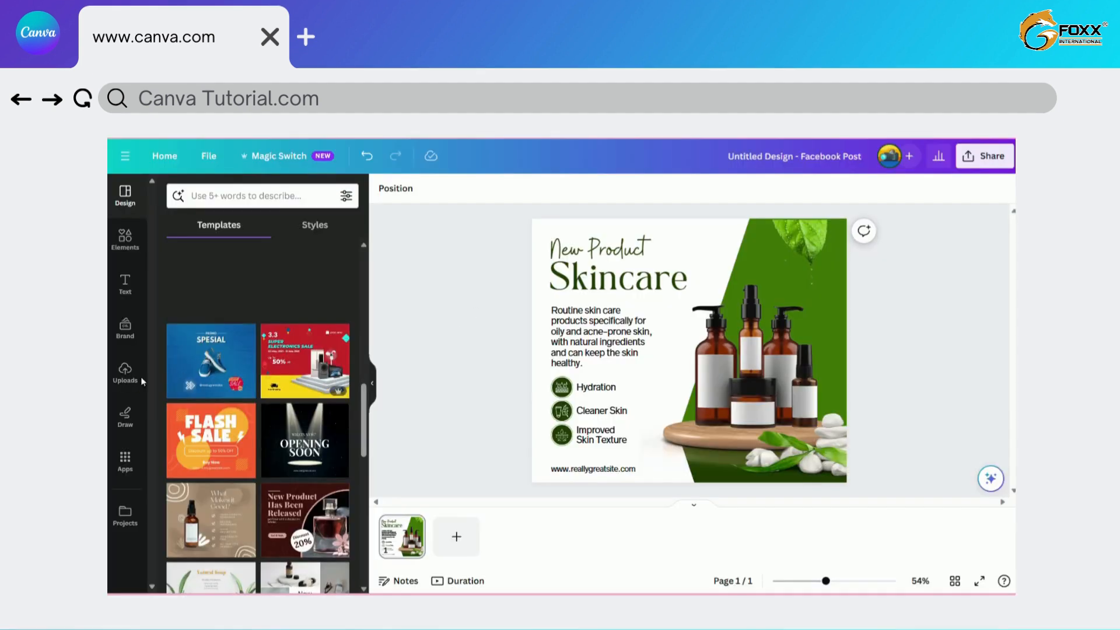
Step: Back in Canva, show the uploaded images and delete the skincare bottles' image grid from the poster
{"action": "left_click", "coordinate": [123, 378]}
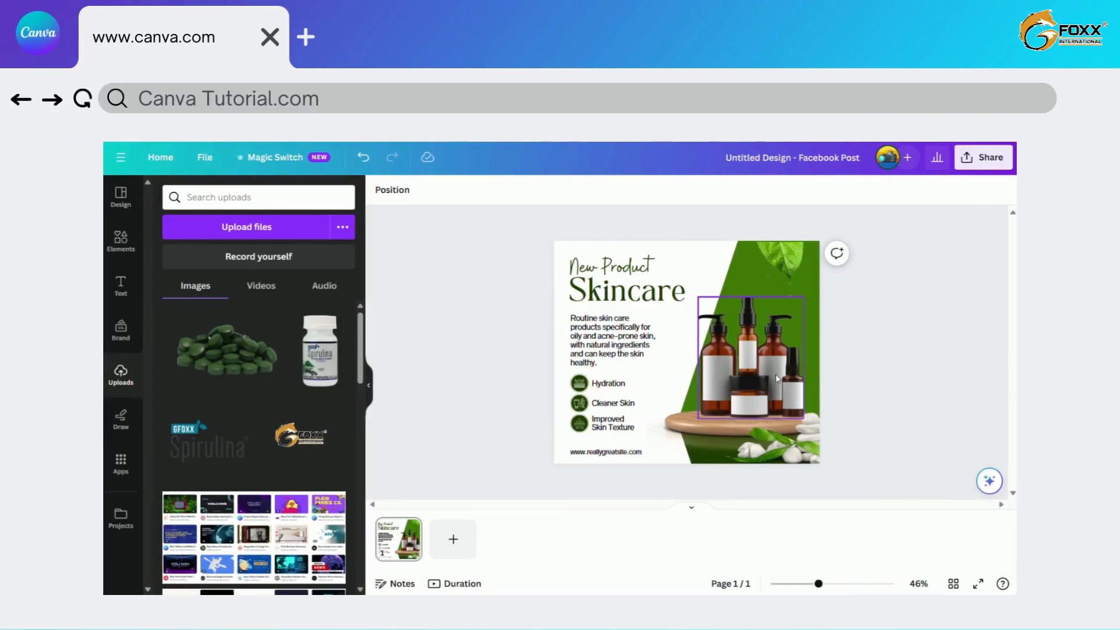
{"action": "left_click", "coordinate": [768, 351]}
{"action": "left_click", "coordinate": [752, 266]}
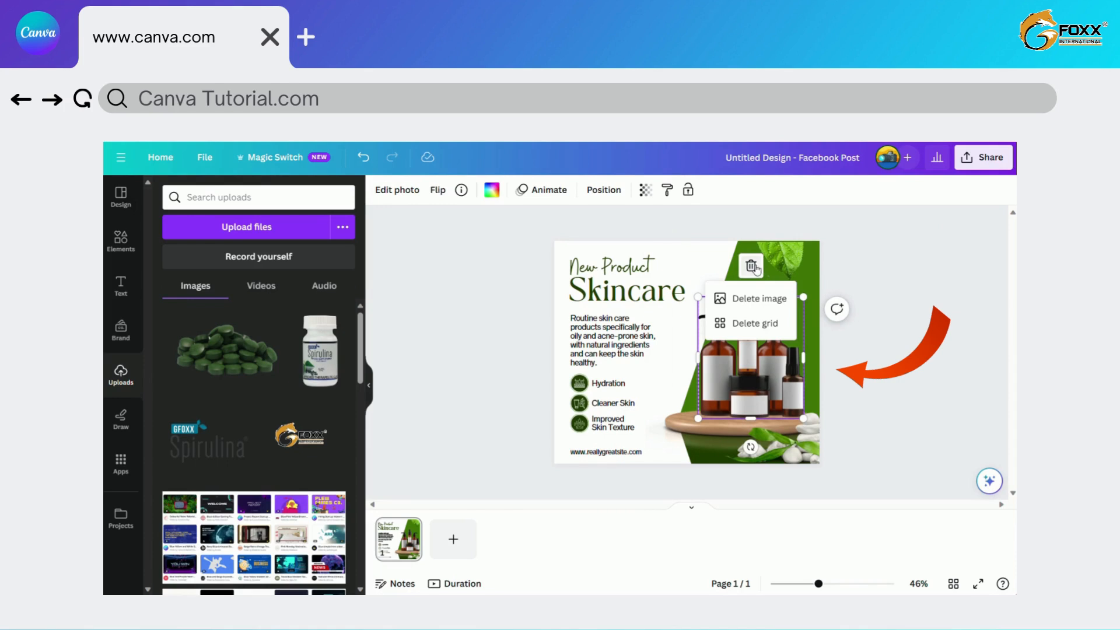
{"action": "left_click", "coordinate": [757, 320]}
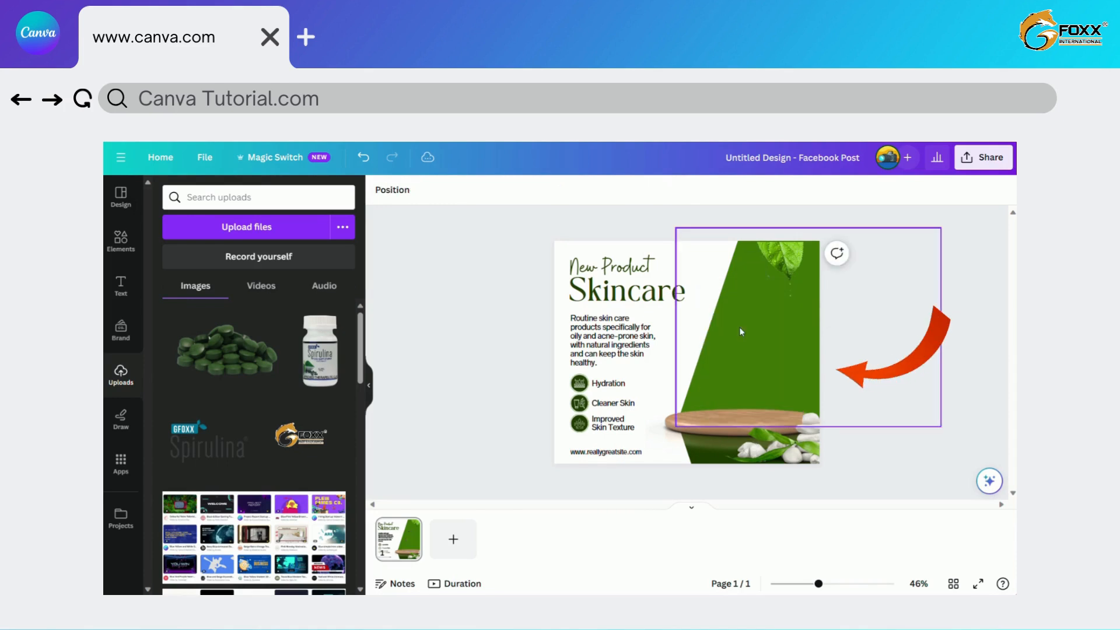
Step: Add the uploaded Spirulina bottle image, resize it and stand it on the wooden podium
{"action": "left_click", "coordinate": [323, 354]}
{"action": "left_click_drag", "start_coordinate": [685, 372], "coordinate": [769, 377]}
{"action": "left_click_drag", "start_coordinate": [729, 290], "coordinate": [721, 288]}
{"action": "left_click", "coordinate": [875, 358]}
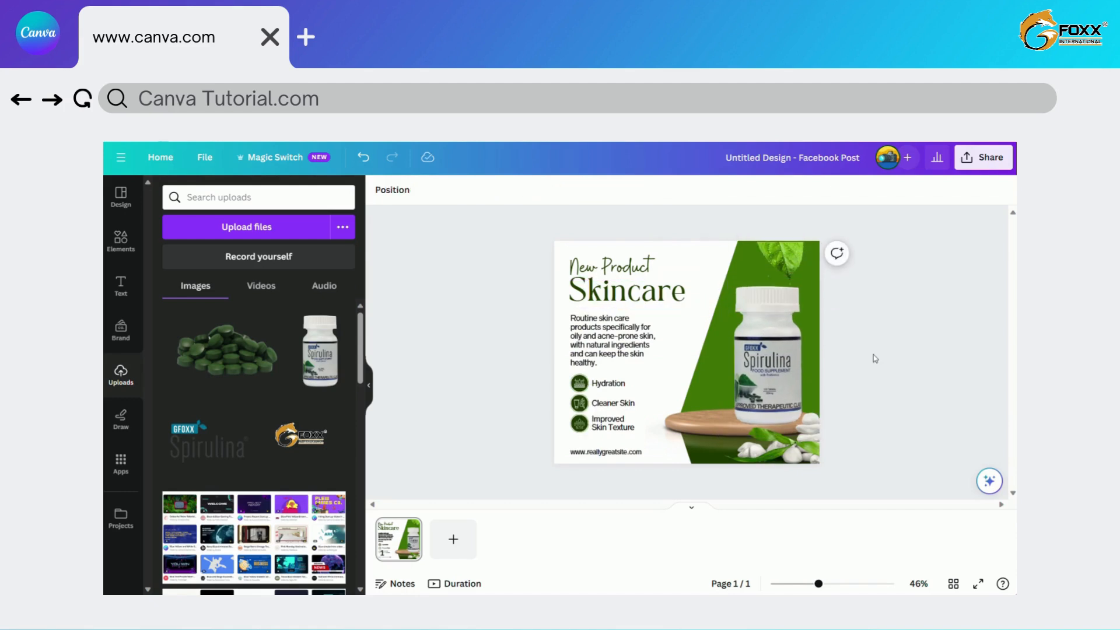
Step: Add the uploaded green tablets image, shrink it and place the pile on the podium beside the bottle's base
{"action": "left_click", "coordinate": [215, 357]}
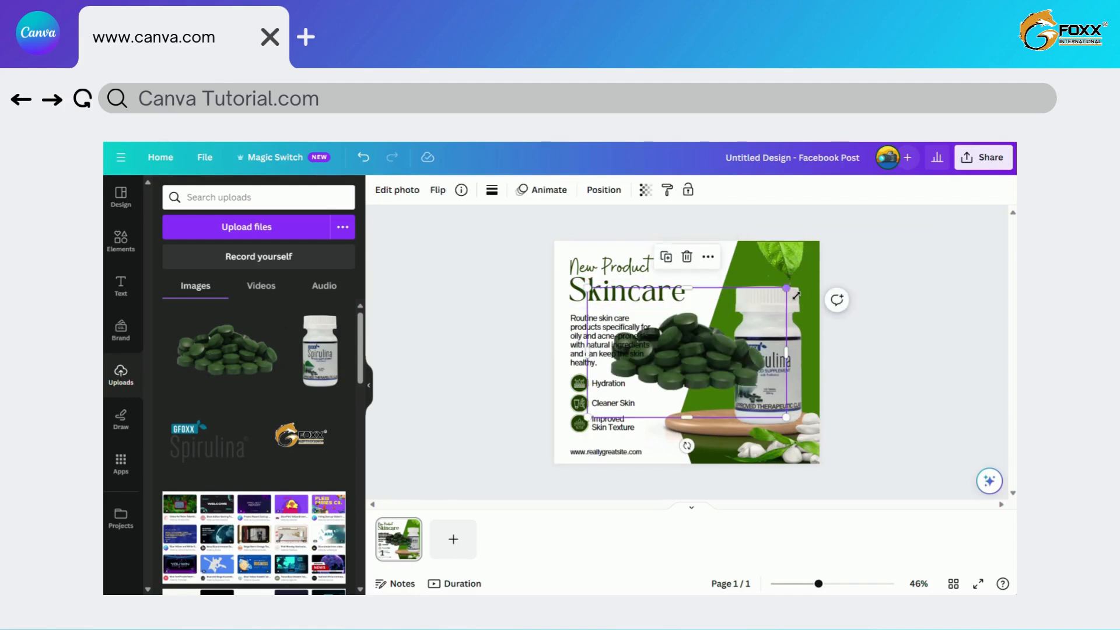
{"action": "left_click_drag", "start_coordinate": [793, 294], "coordinate": [746, 401]}
{"action": "left_click_drag", "start_coordinate": [767, 363], "coordinate": [735, 414]}
{"action": "left_click_drag", "start_coordinate": [754, 382], "coordinate": [757, 379]}
{"action": "left_click", "coordinate": [885, 388]}
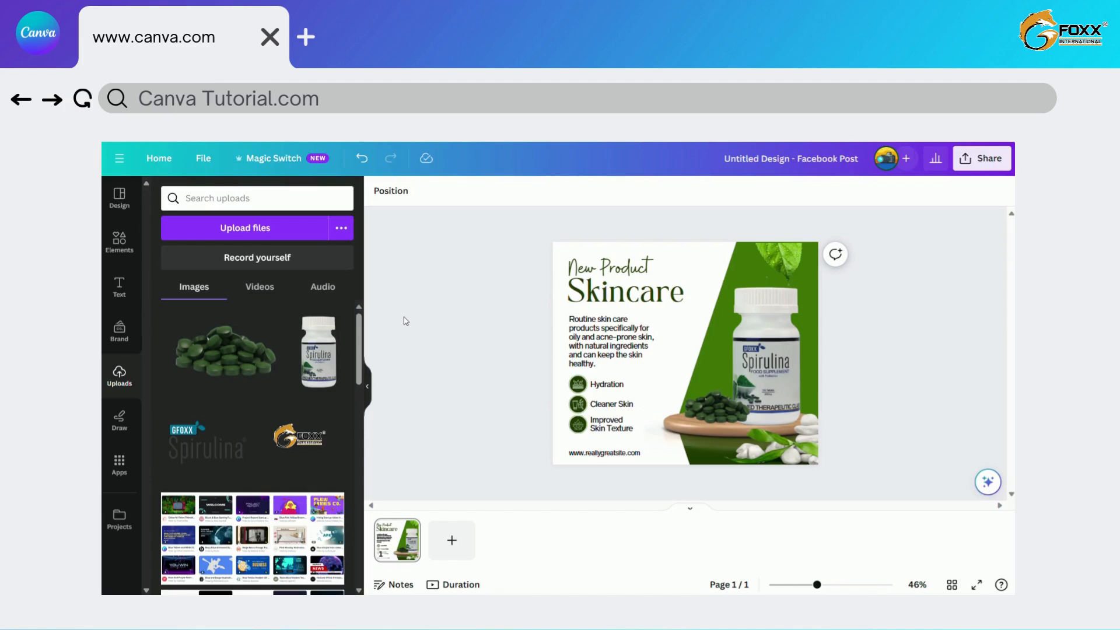
Step: Search the elements for "leaves" photos and add the bright green foliage photo to the poster
{"action": "left_click", "coordinate": [119, 239]}
{"action": "left_click", "coordinate": [229, 207]}
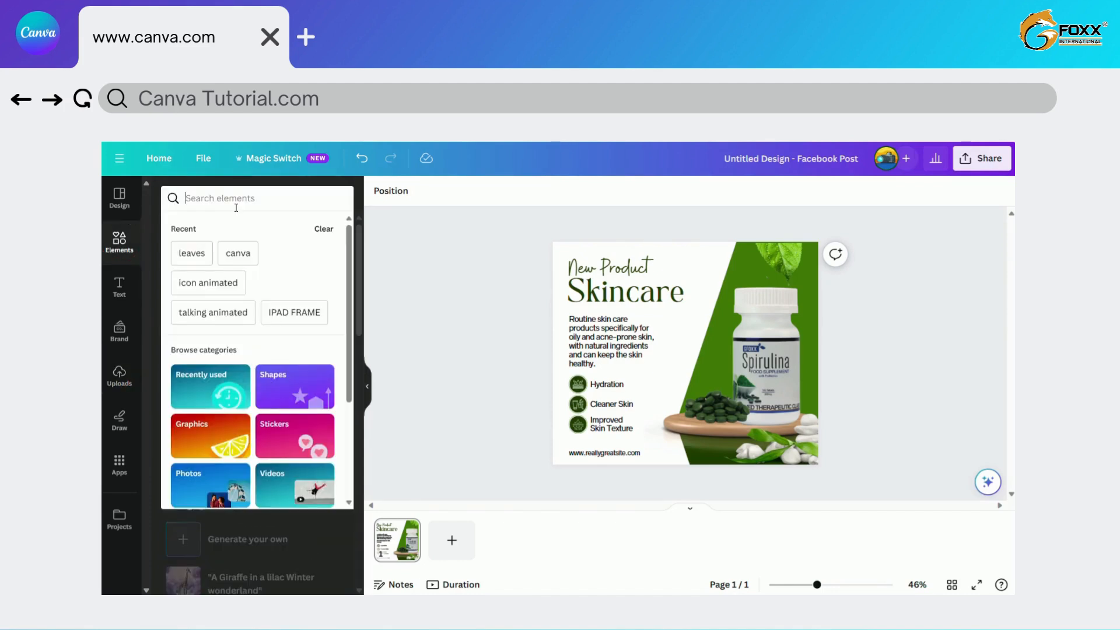
{"action": "type", "text": "leaves"}
{"action": "key", "text": "Return"}
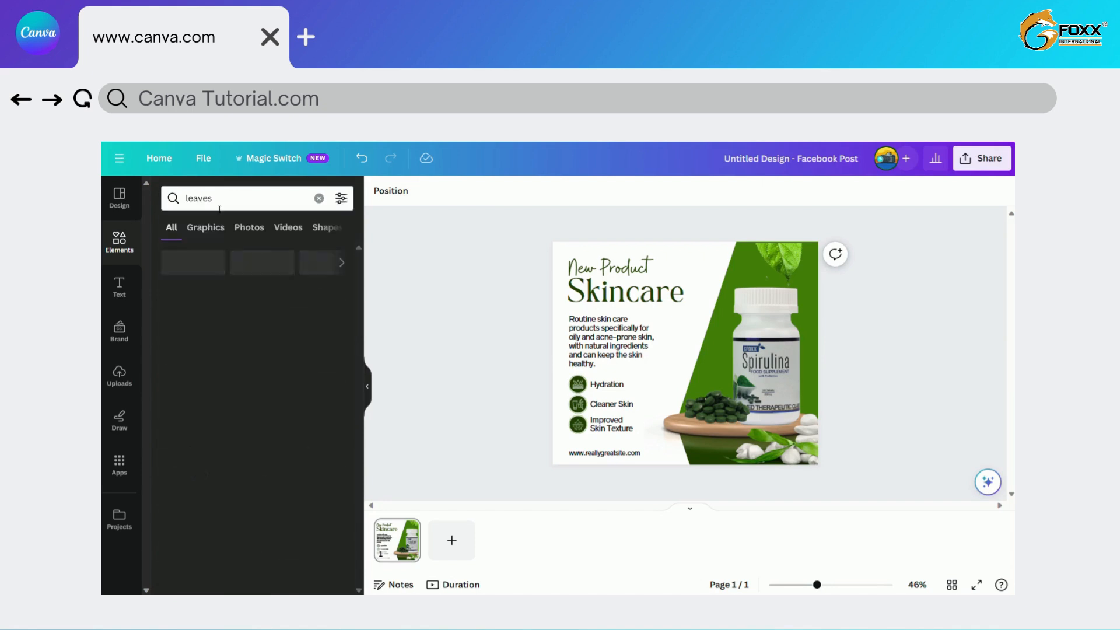
{"action": "left_click", "coordinate": [249, 227]}
{"action": "scroll", "coordinate": [282, 437], "scroll_direction": "down", "scroll_amount": 5}
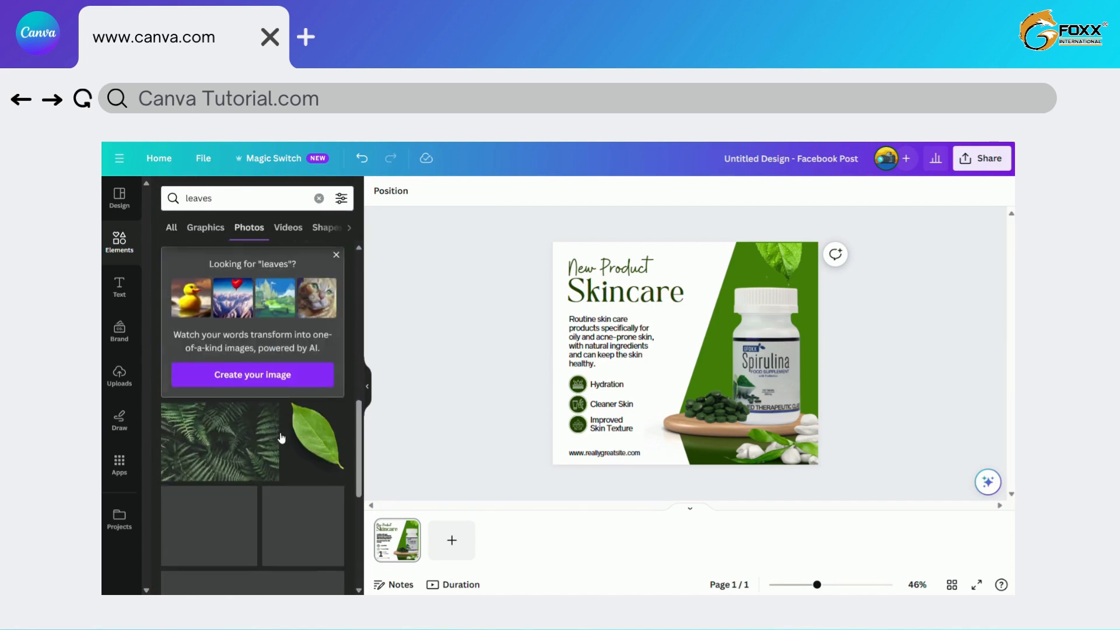
{"action": "scroll", "coordinate": [282, 438], "scroll_direction": "down", "scroll_amount": 7}
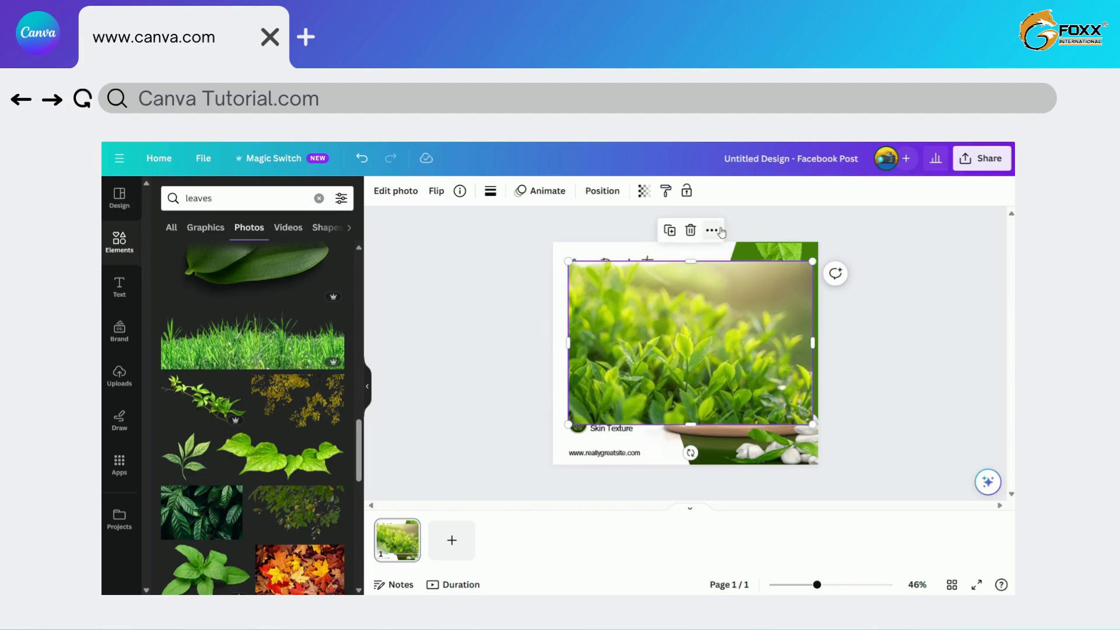
Step: Set the foliage photo as the poster's background, and recolour the green diagonal shape behind the bottle white
{"action": "left_click", "coordinate": [713, 231]}
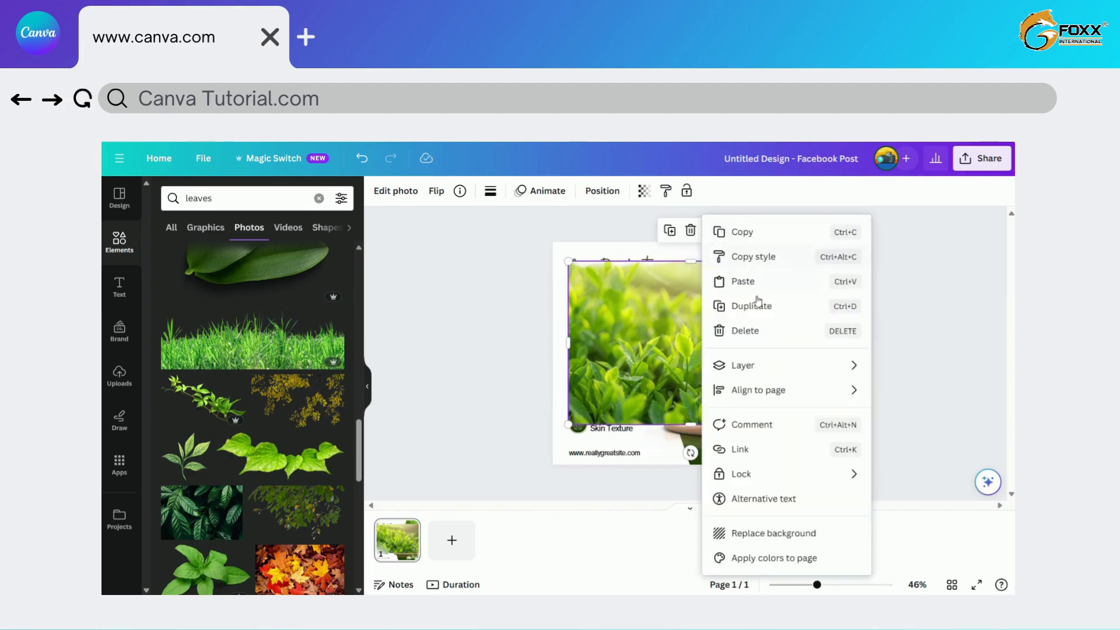
{"action": "left_click", "coordinate": [739, 533]}
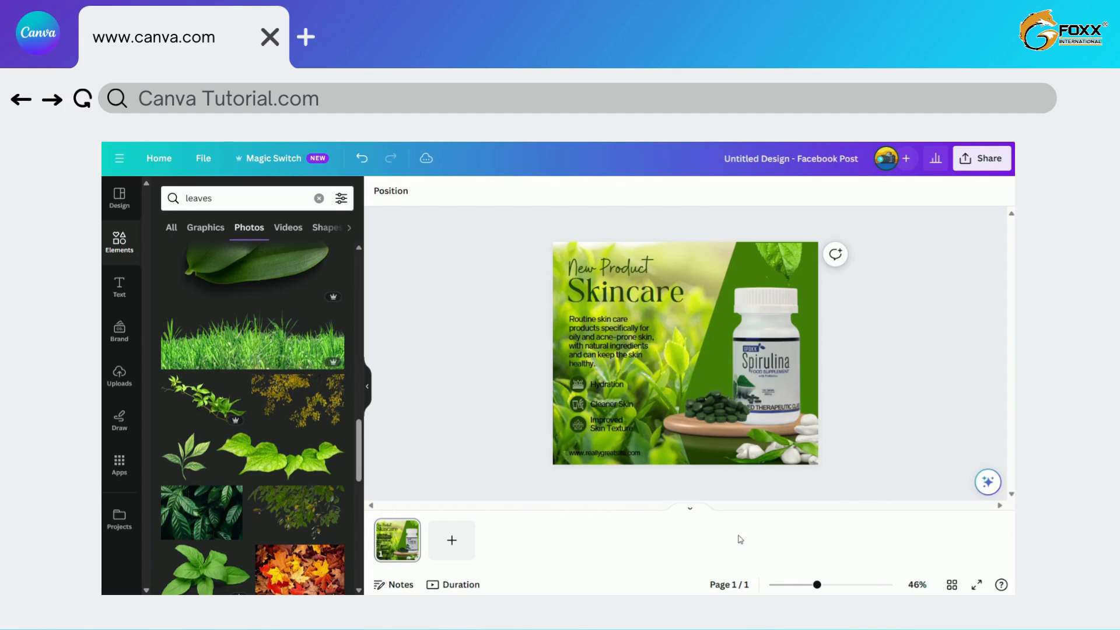
{"action": "left_click", "coordinate": [819, 365]}
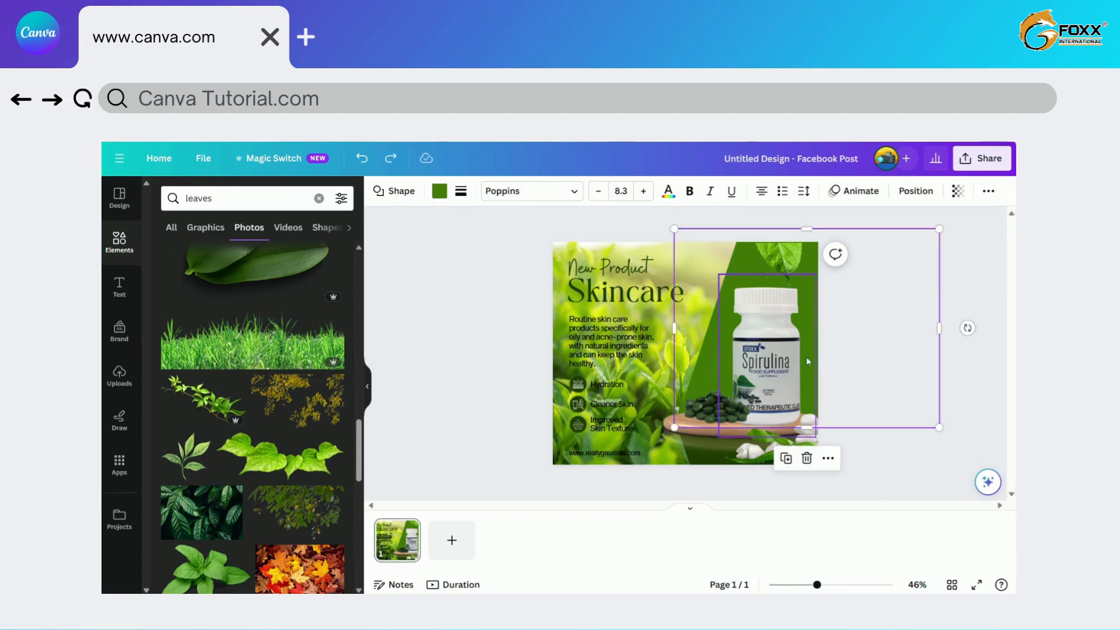
{"action": "left_click", "coordinate": [441, 191]}
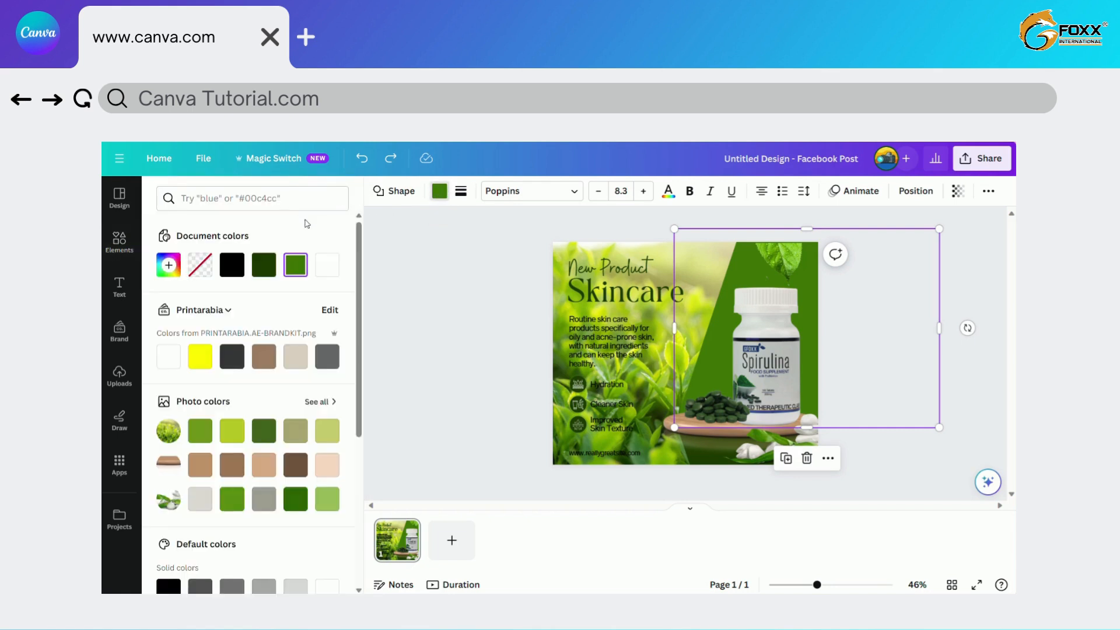
{"action": "left_click", "coordinate": [176, 267]}
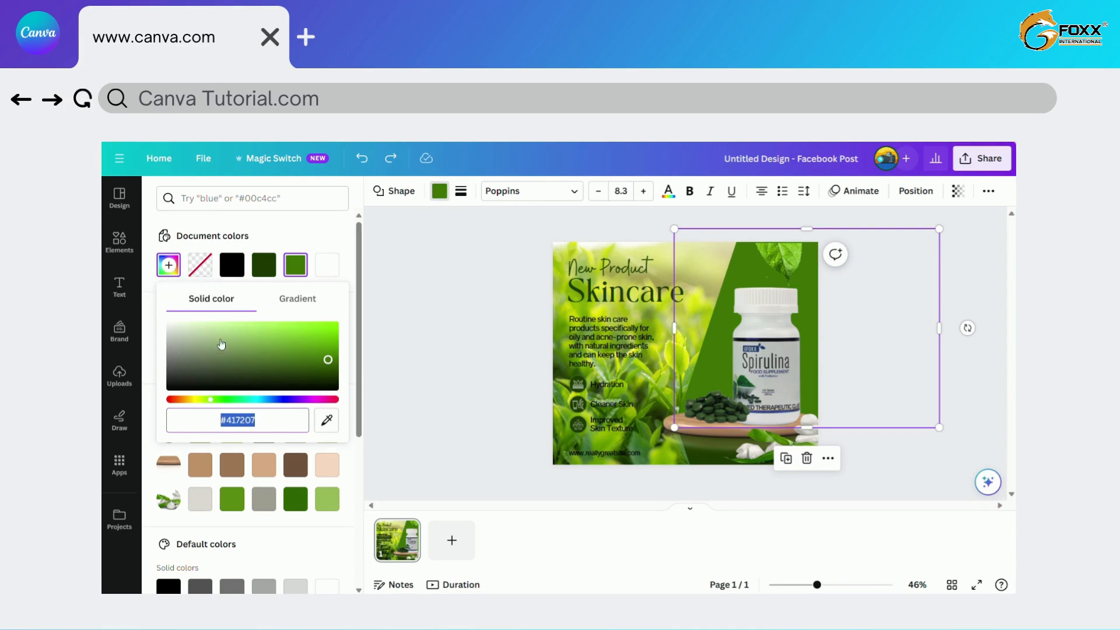
{"action": "left_click_drag", "start_coordinate": [236, 401], "coordinate": [140, 298]}
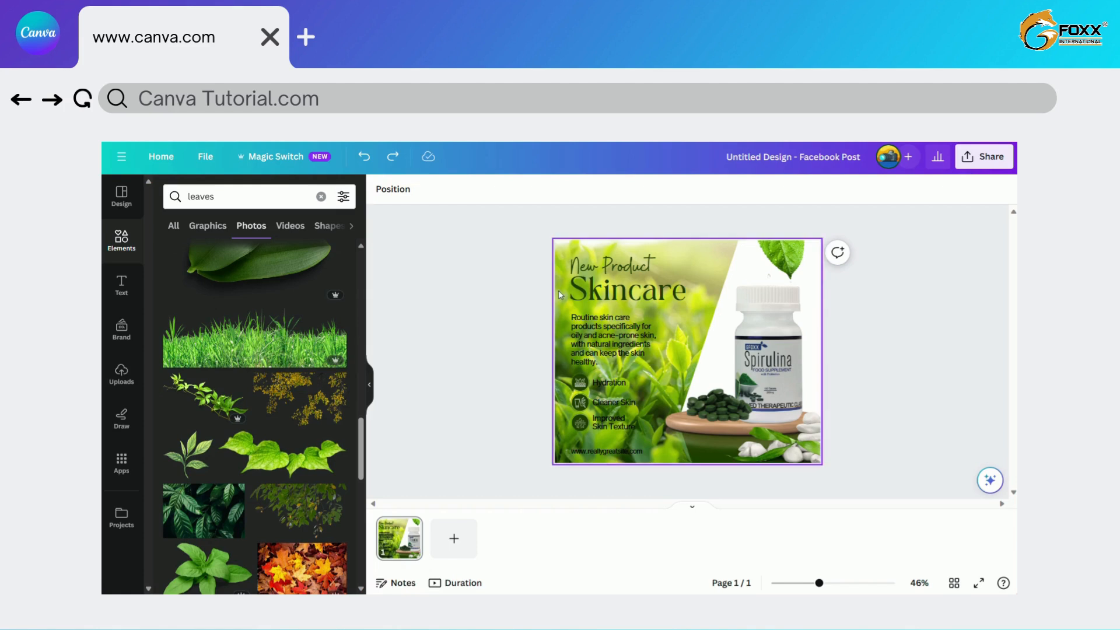
Step: Select the foliage background and set its transparency to 21
{"action": "left_click", "coordinate": [559, 290]}
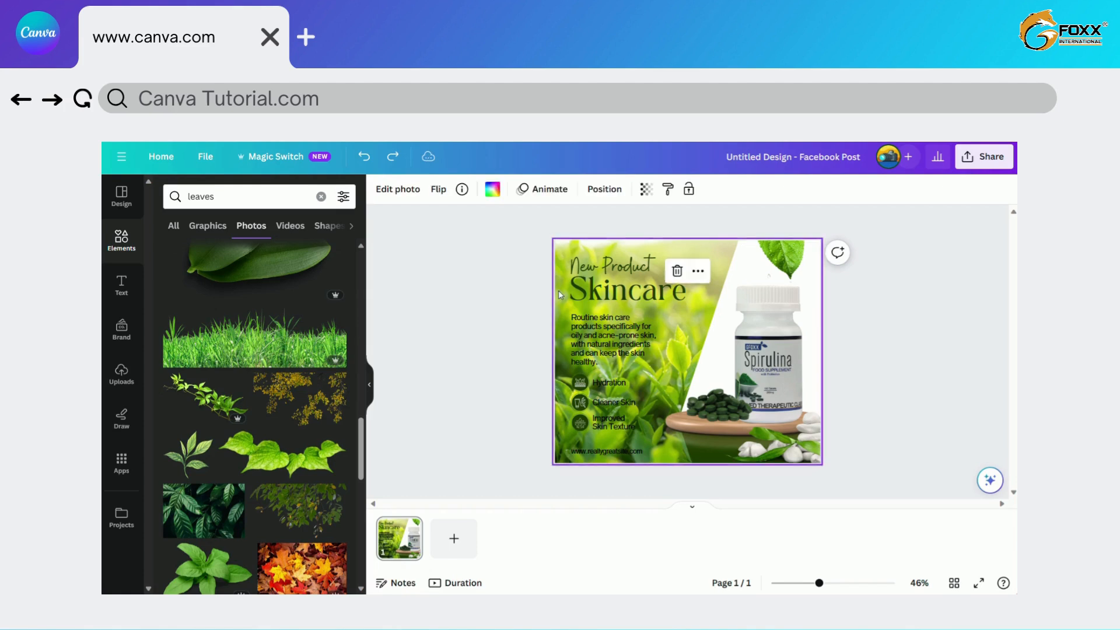
{"action": "left_click", "coordinate": [646, 189]}
{"action": "left_click", "coordinate": [554, 239]}
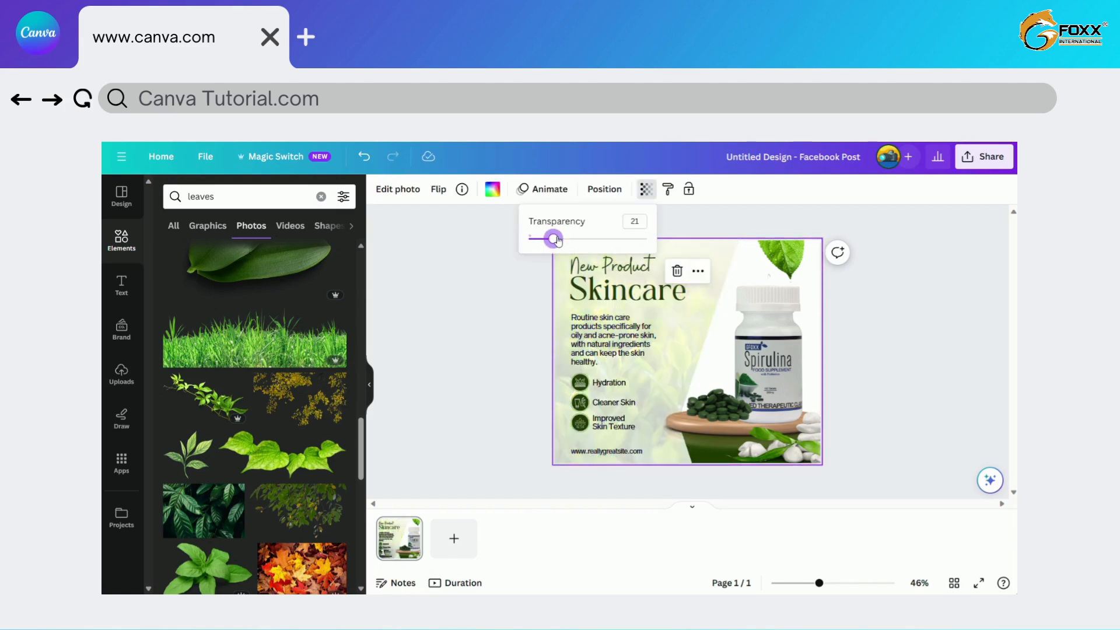
Step: Set the background colour to #3C6255 and the foliage photo's transparency to 27
{"action": "left_click", "coordinate": [492, 189]}
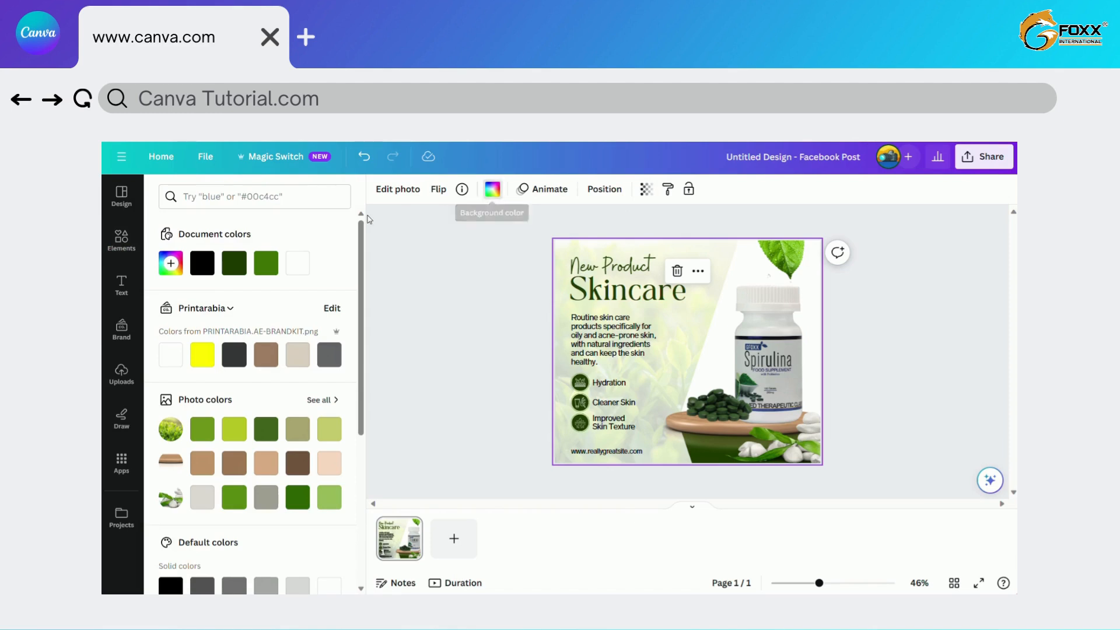
{"action": "left_click", "coordinate": [170, 264]}
{"action": "type", "text": "#3C6255"}
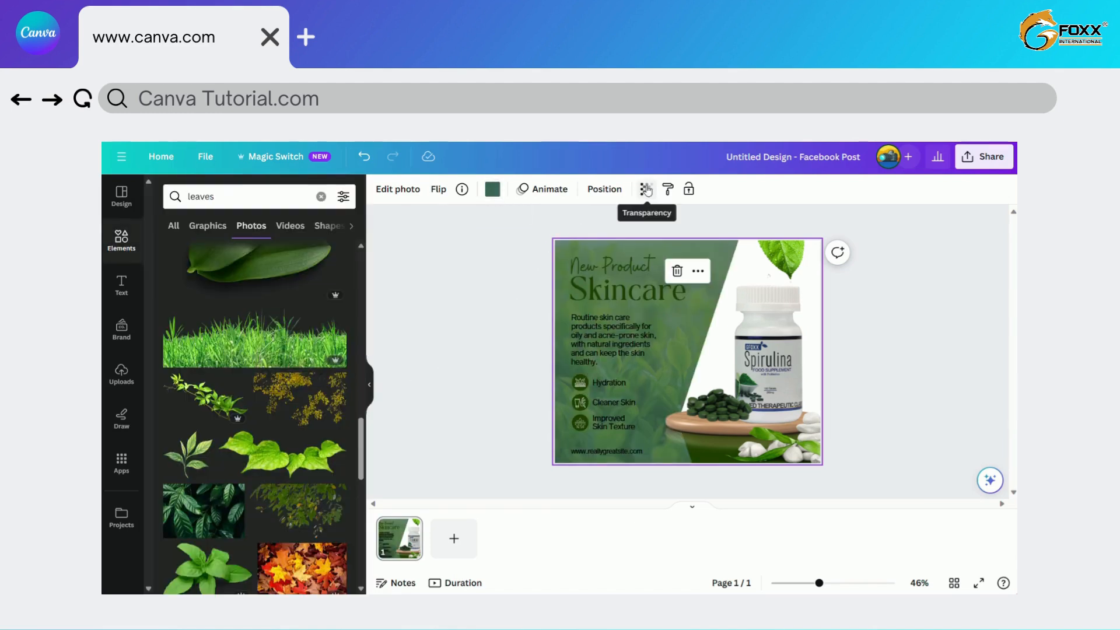
{"action": "left_click", "coordinate": [646, 189]}
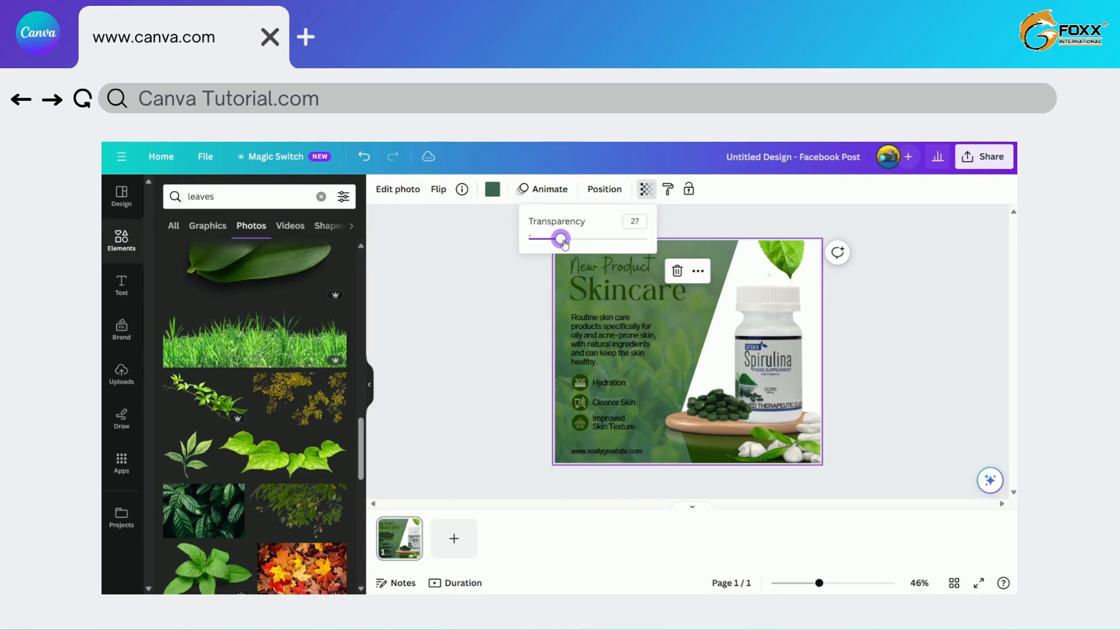
{"action": "left_click", "coordinate": [513, 295]}
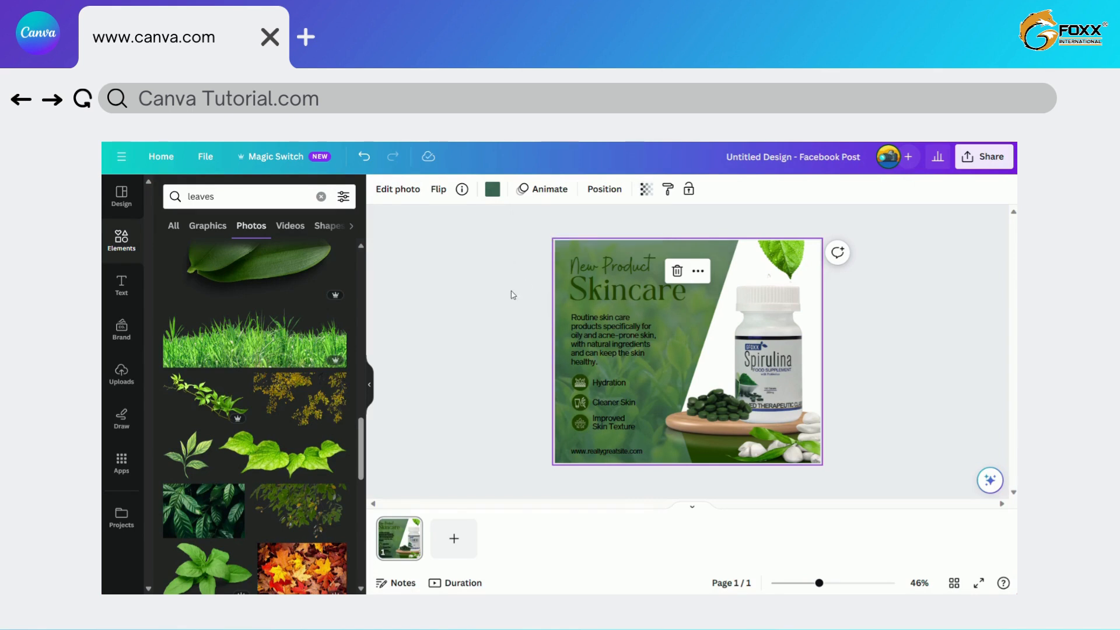
Step: Delete all of the template's skincare text and feature icons from the poster
{"action": "left_click_drag", "start_coordinate": [532, 257], "coordinate": [609, 480]}
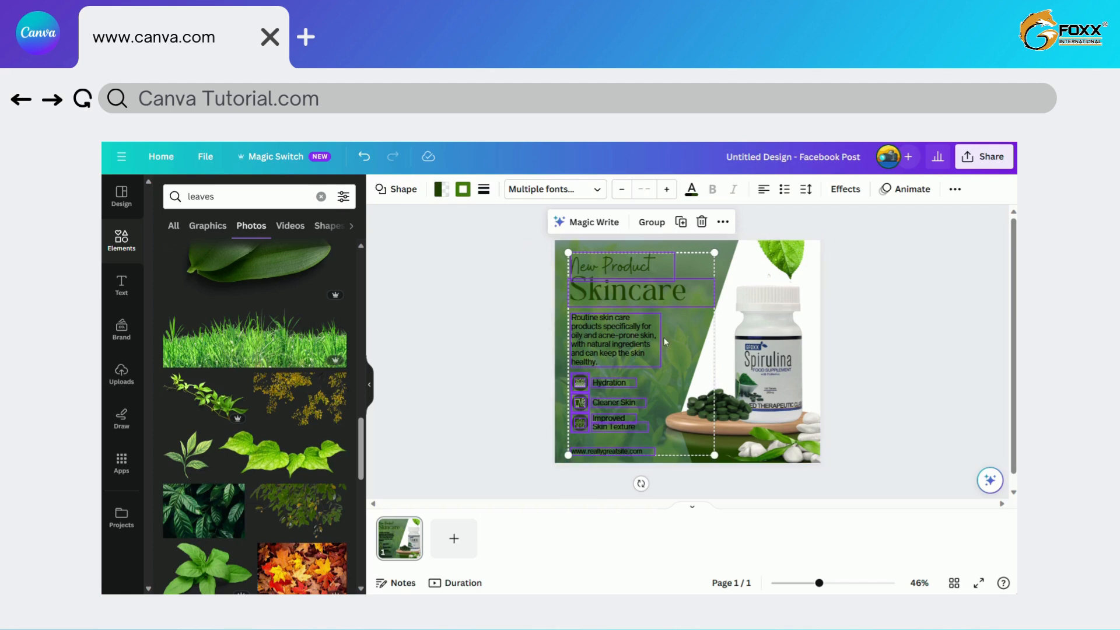
{"action": "left_click", "coordinate": [702, 223]}
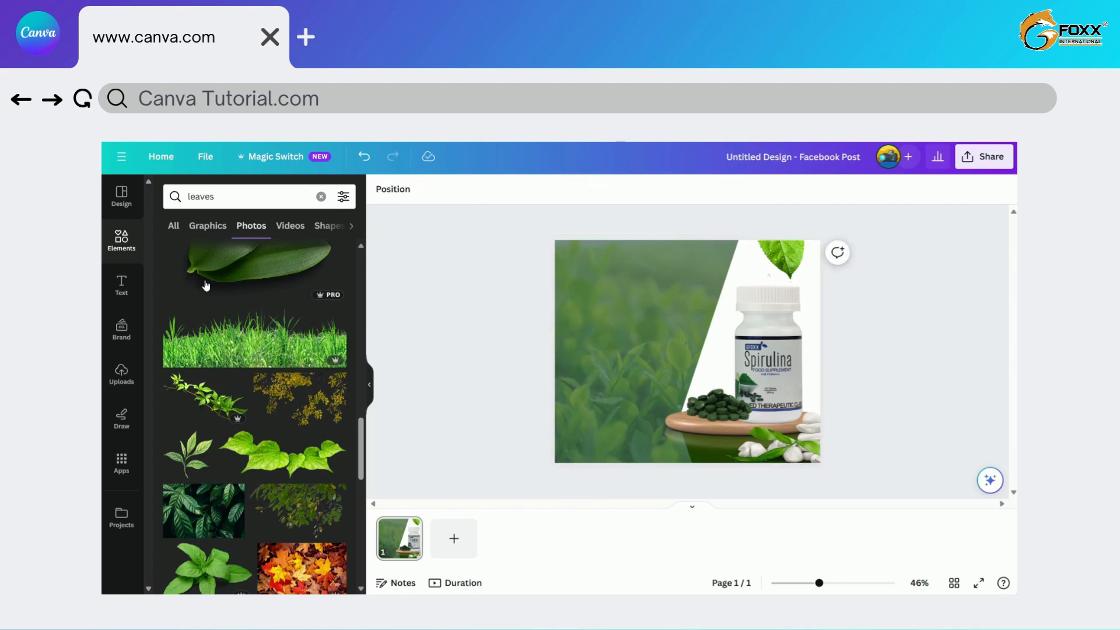
Step: Add a text box reading "All Natural & Organic" on the upper green area and enlarge it to about size 27.8
{"action": "left_click", "coordinate": [121, 286]}
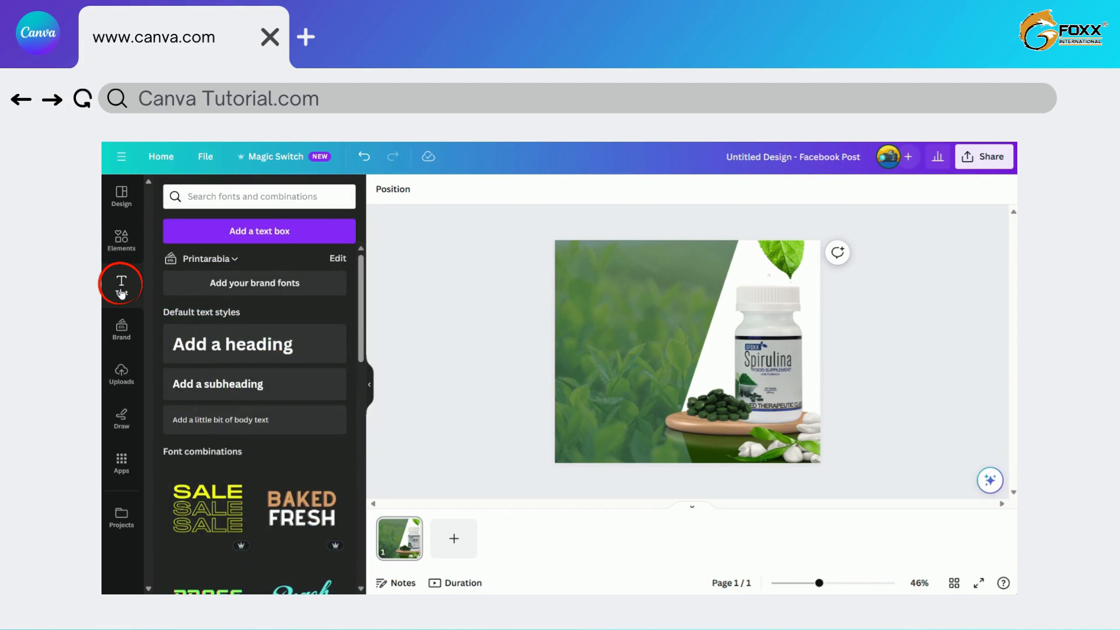
{"action": "left_click", "coordinate": [305, 237]}
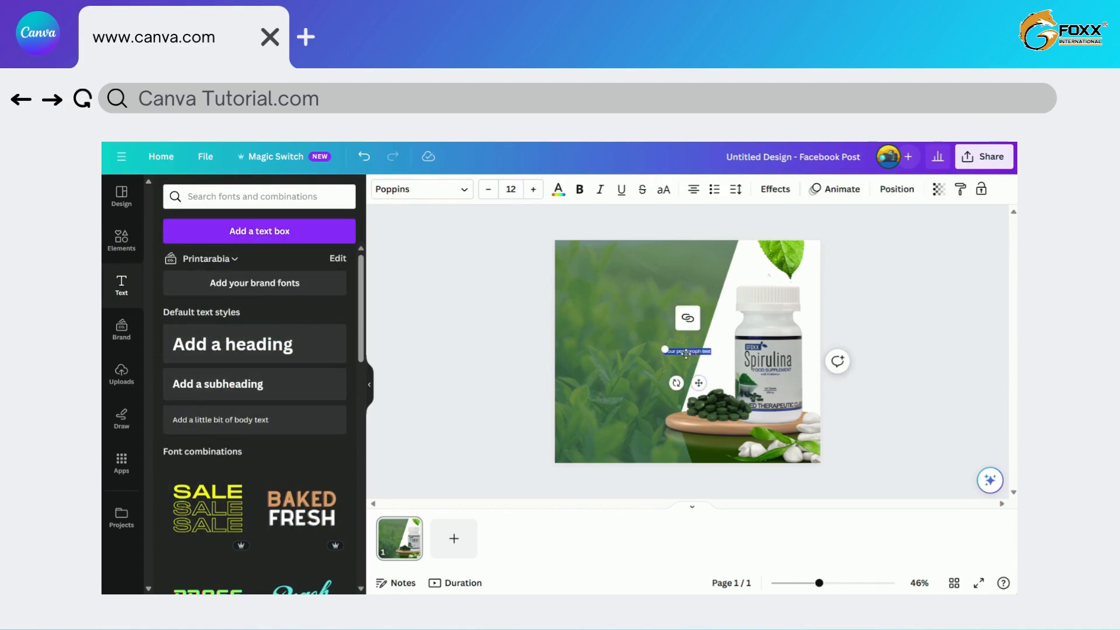
{"action": "left_click_drag", "start_coordinate": [671, 354], "coordinate": [604, 345]}
{"action": "left_click_drag", "start_coordinate": [666, 382], "coordinate": [638, 323]}
{"action": "type", "text": "All Natural & Organic"}
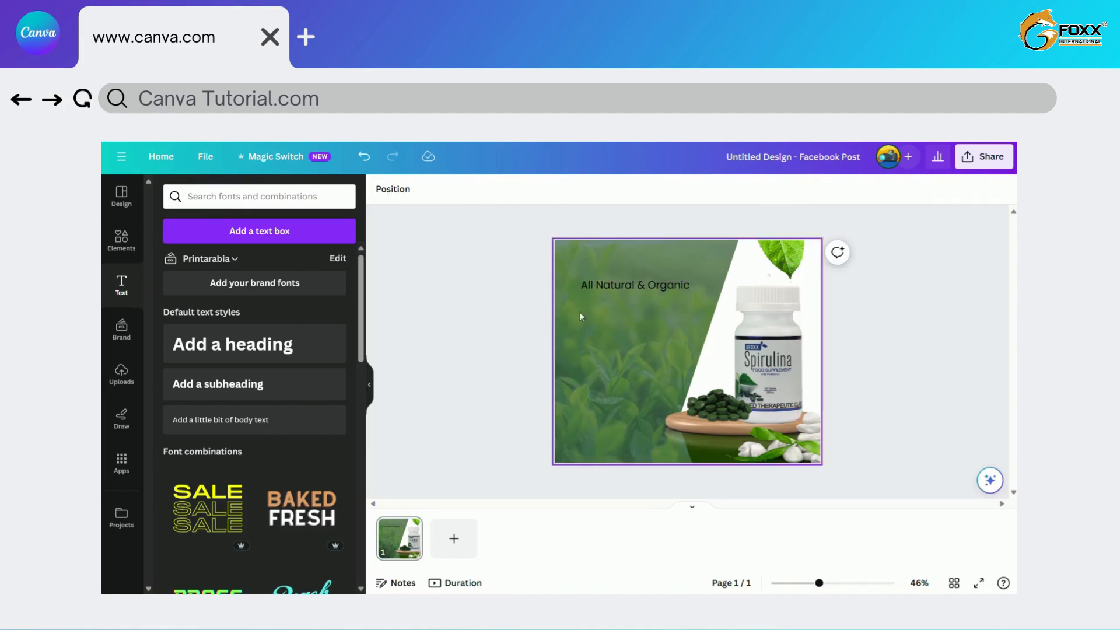
Step: Colour the "All Natural & Organic" text white
{"action": "left_click", "coordinate": [559, 191]}
{"action": "left_click", "coordinate": [170, 355]}
{"action": "left_click", "coordinate": [519, 297]}
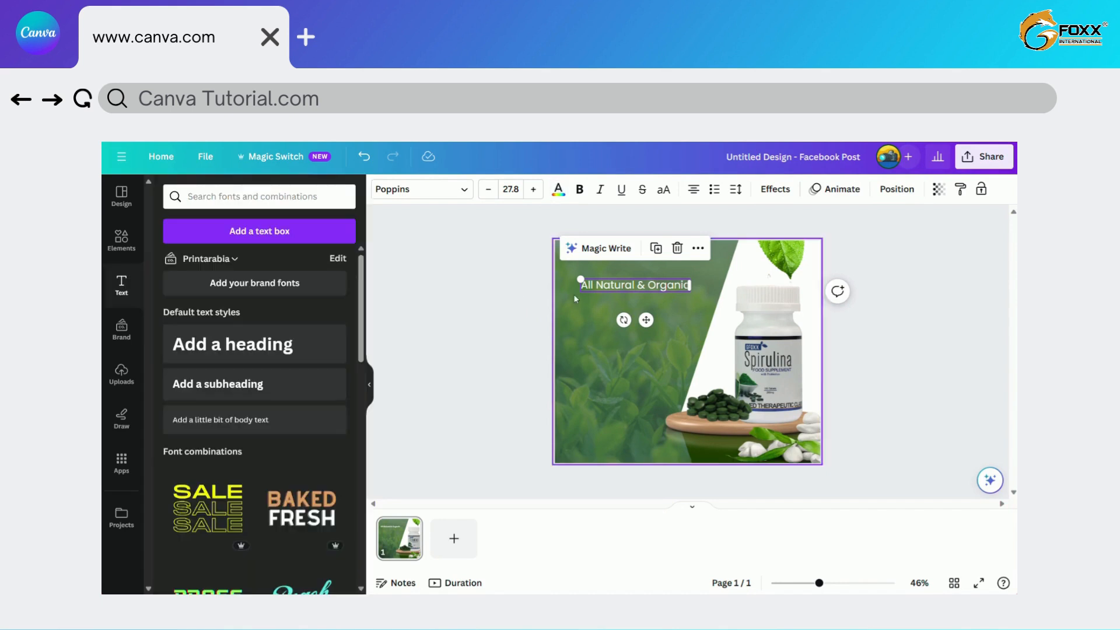
Step: Try a few recommended fonts on the headline and set it to TAN Angleton
{"action": "left_click", "coordinate": [465, 191]}
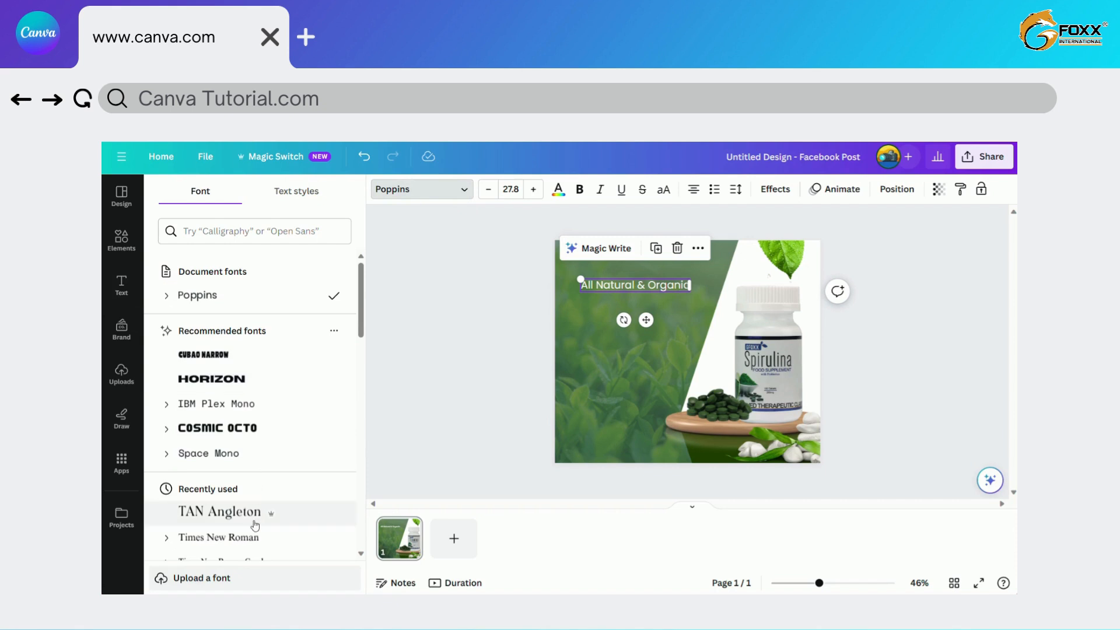
{"action": "left_click", "coordinate": [257, 382]}
{"action": "left_click", "coordinate": [251, 427]}
{"action": "left_click", "coordinate": [241, 458]}
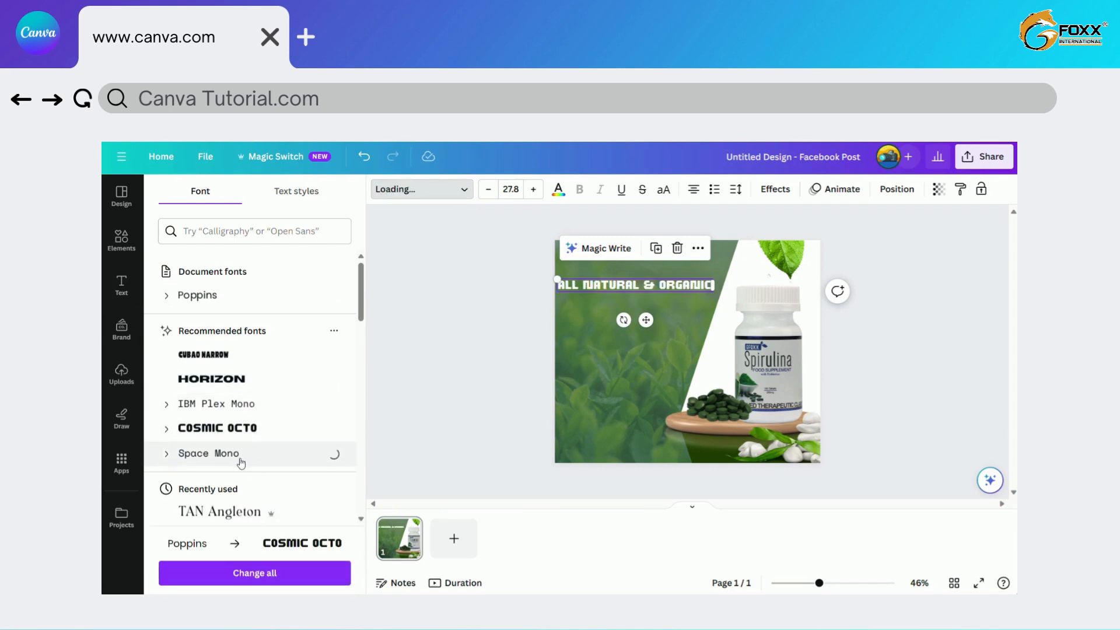
{"action": "scroll", "coordinate": [241, 461], "scroll_direction": "down", "scroll_amount": 2}
{"action": "left_click", "coordinate": [242, 434]}
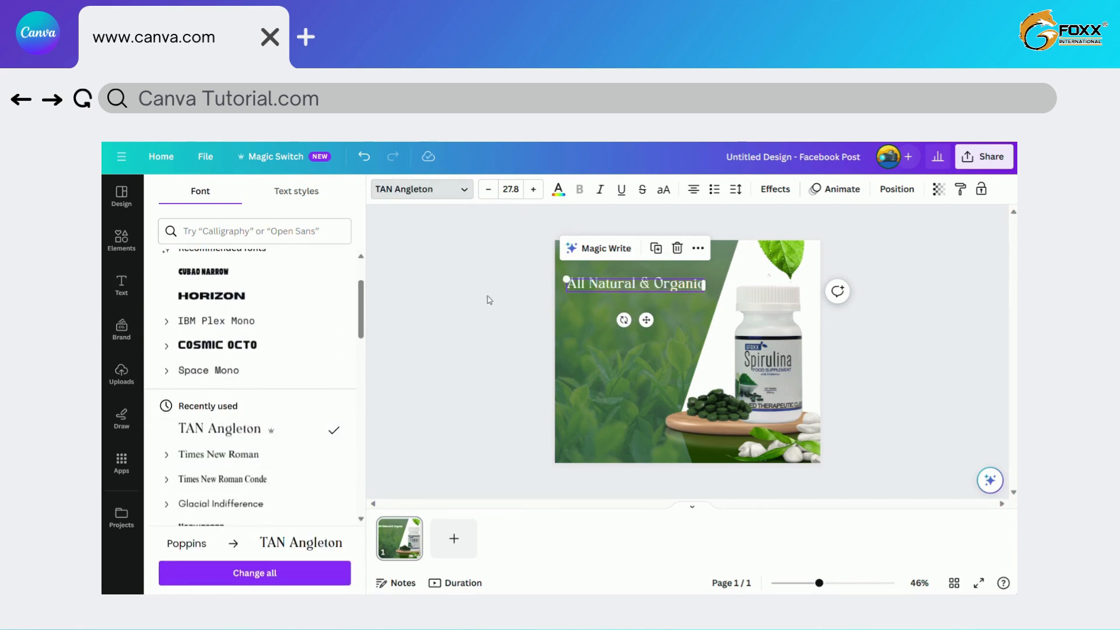
{"action": "left_click", "coordinate": [528, 281]}
Step: Break the headline into two lines before "& Organic", then enlarge it across the top of the green area
{"action": "left_click_drag", "start_coordinate": [660, 290], "coordinate": [667, 297]}
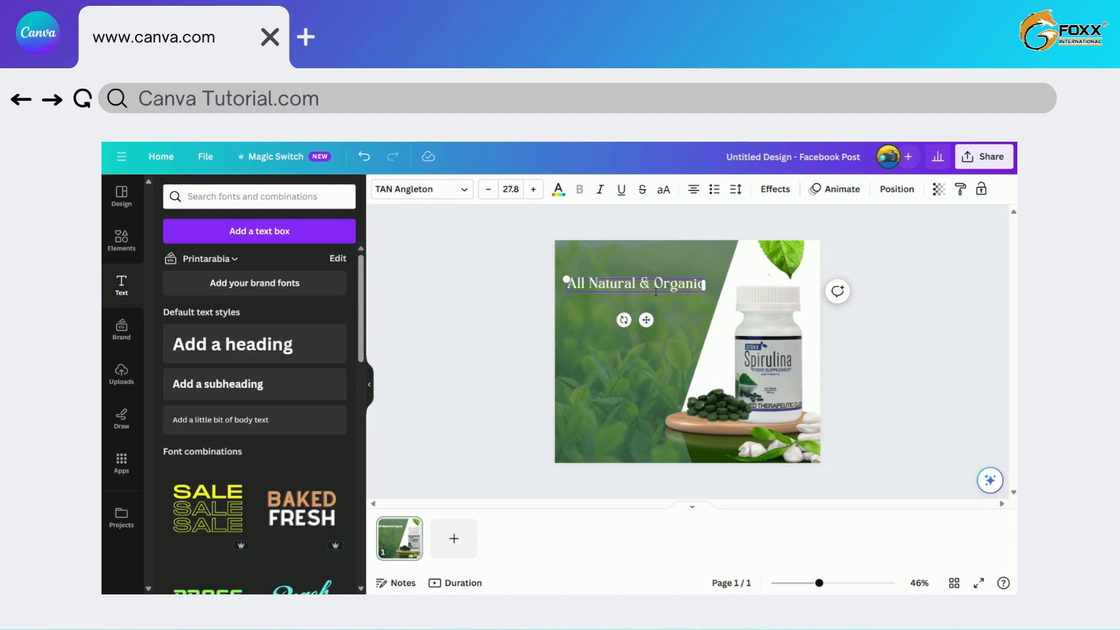
{"action": "key", "text": "Return"}
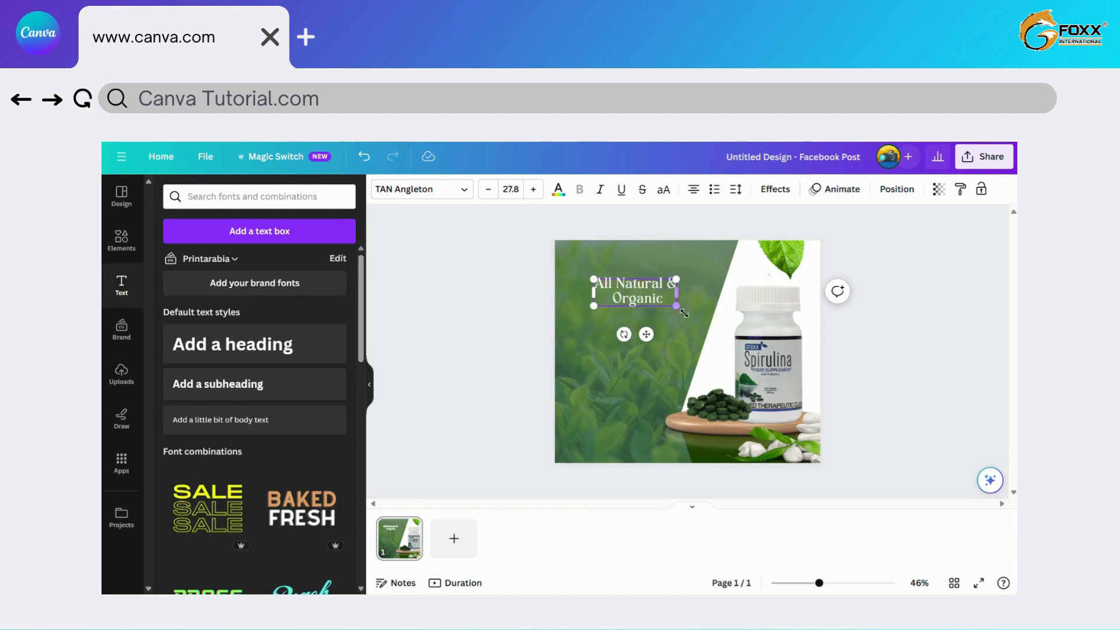
{"action": "key", "text": "BackSpace"}
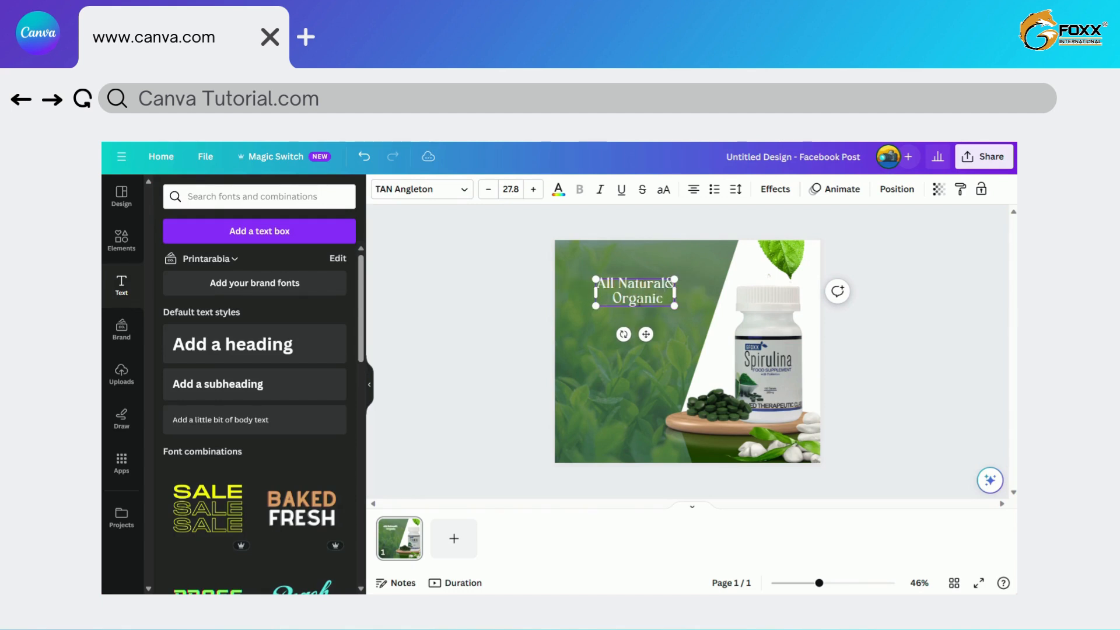
{"action": "key", "text": "ctrl+z"}
{"action": "key", "text": "ctrl+z"}
{"action": "key", "text": "Return"}
{"action": "left_click_drag", "start_coordinate": [672, 306], "coordinate": [625, 290]}
{"action": "left_click", "coordinate": [483, 290]}
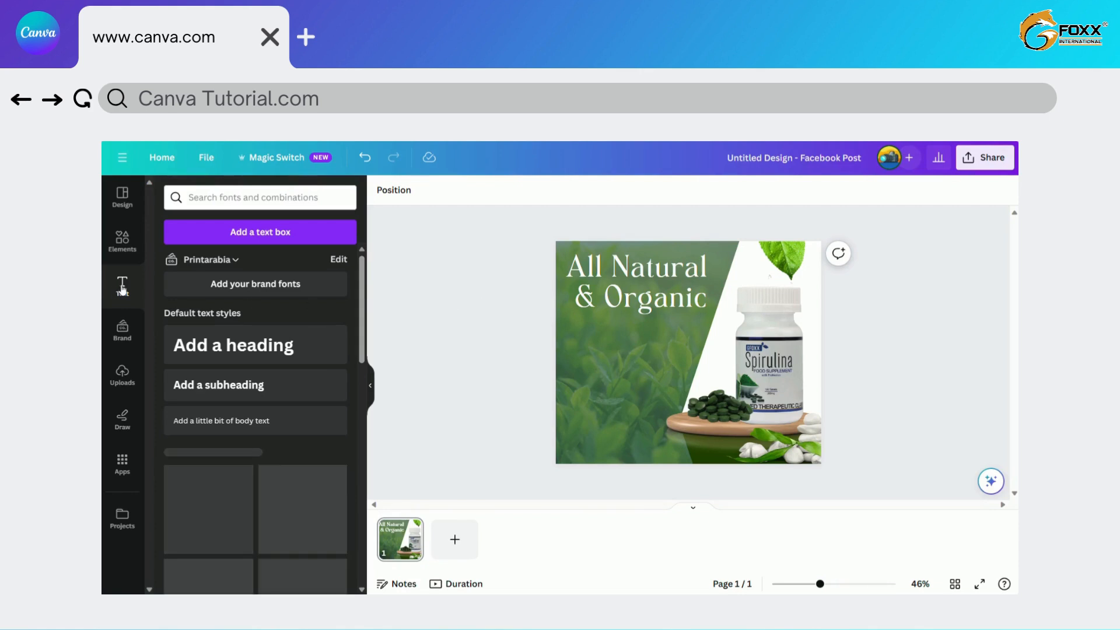
Step: Paste the seven product claims, from NON-GMO to NO PRESERVATIVES, and place them below the headline
{"action": "left_click", "coordinate": [196, 233]}
{"action": "left_click_drag", "start_coordinate": [801, 329], "coordinate": [649, 366]}
{"action": "left_click", "coordinate": [649, 394]}
{"action": "left_click", "coordinate": [629, 373]}
{"action": "key", "text": "ctrl+v"}
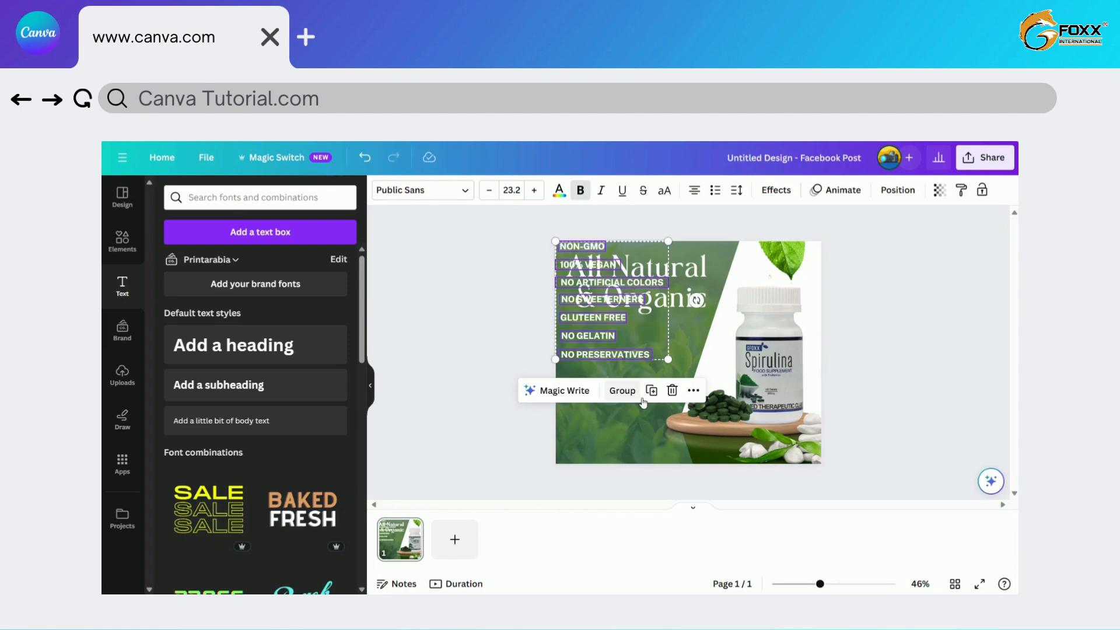
{"action": "left_click_drag", "start_coordinate": [591, 253], "coordinate": [642, 364]}
Step: Try TAN Angleton and Libre Baskerville on the product claims, and return them to bold Public Sans
{"action": "left_click", "coordinate": [462, 190]}
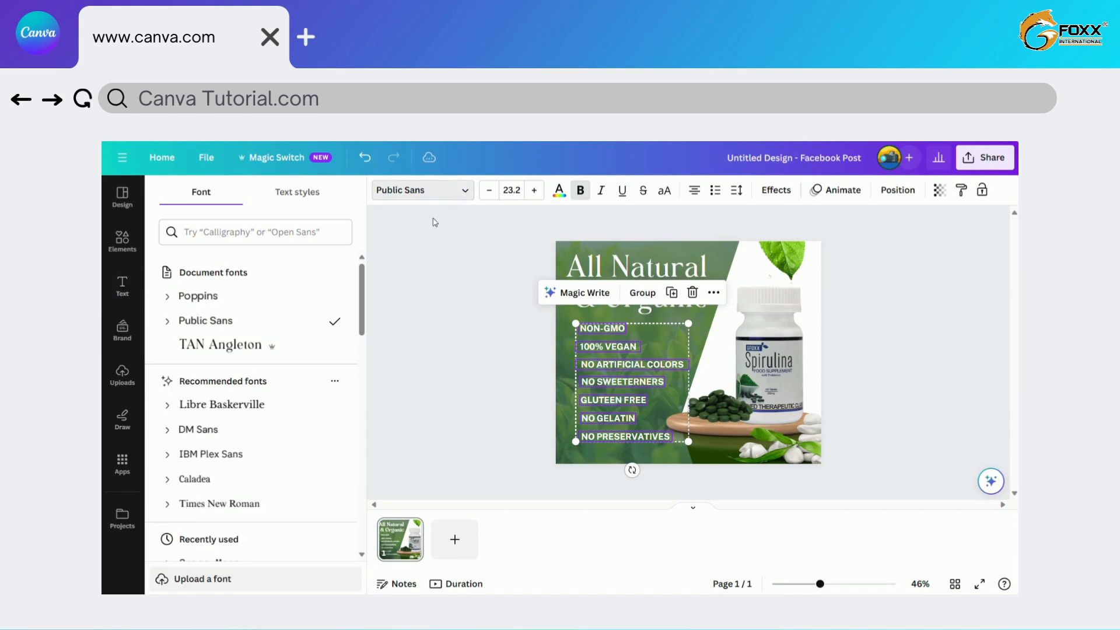
{"action": "left_click", "coordinate": [222, 345]}
{"action": "left_click", "coordinate": [256, 404]}
{"action": "left_click", "coordinate": [239, 331]}
{"action": "left_click", "coordinate": [580, 190]}
{"action": "left_click", "coordinate": [478, 340]}
Step: Nudge the list of product claims slightly closer to the poster's left edge
{"action": "left_click_drag", "start_coordinate": [623, 434], "coordinate": [623, 433]}
{"action": "left_click_drag", "start_coordinate": [626, 349], "coordinate": [622, 349]}
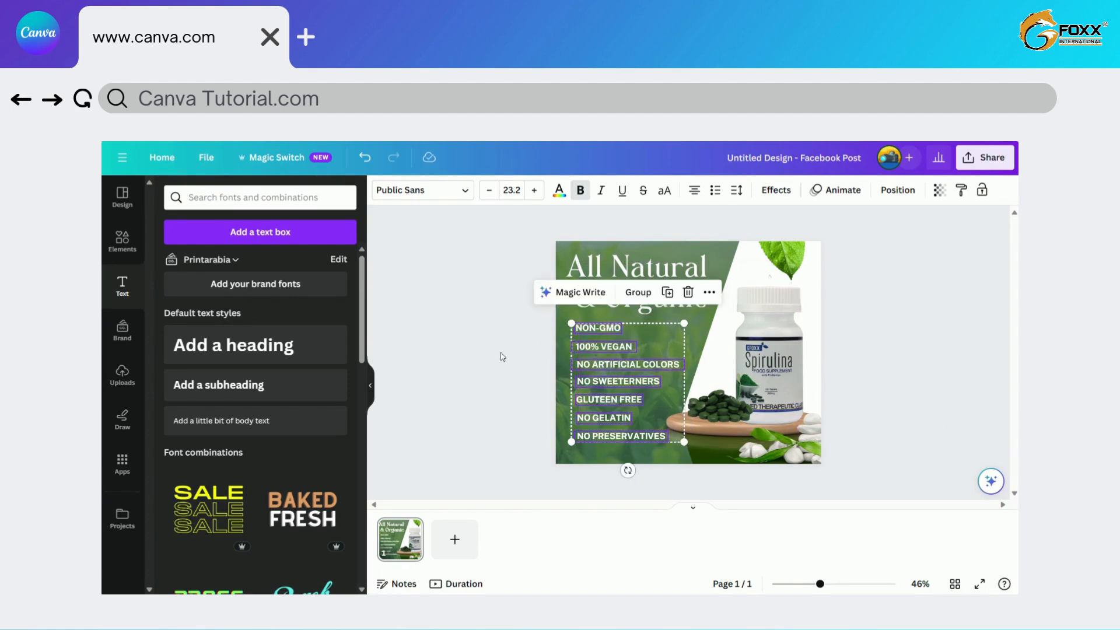
{"action": "left_click", "coordinate": [503, 357]}
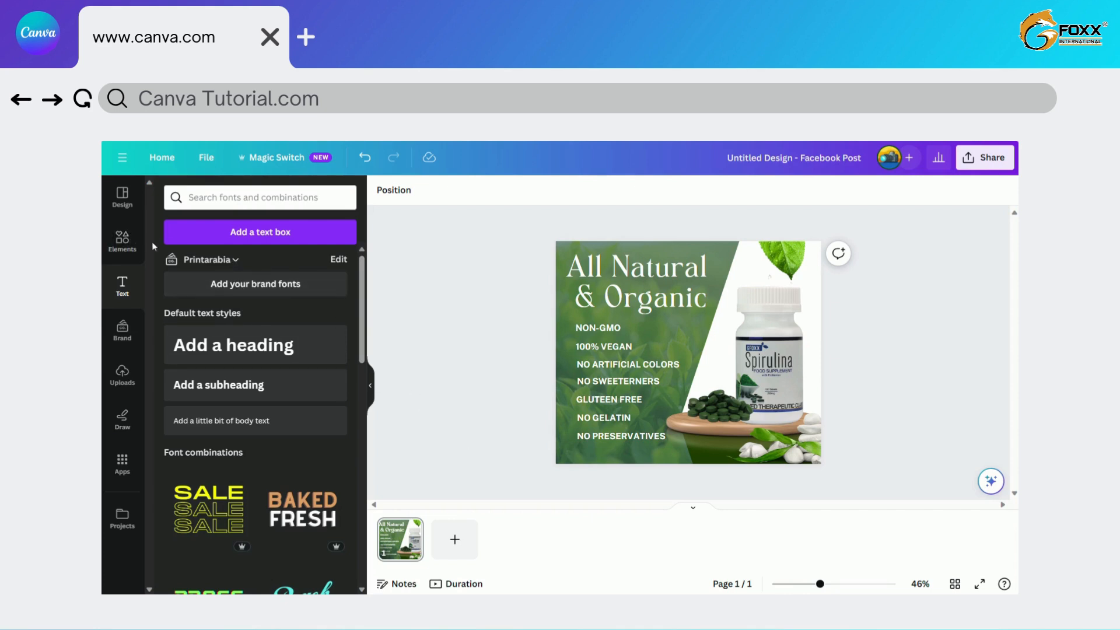
Step: Search the elements for "bullet form" and browse the matching graphics for check-mark icons
{"action": "left_click", "coordinate": [123, 240]}
{"action": "left_click", "coordinate": [192, 197]}
{"action": "type", "text": "bull"}
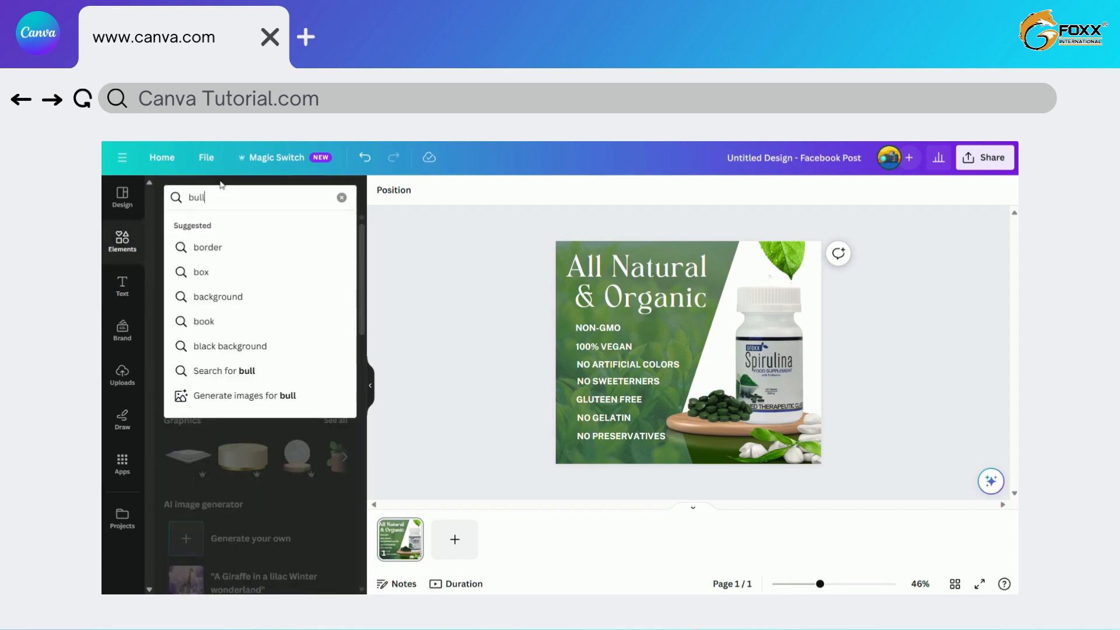
{"action": "type", "text": "et form"}
{"action": "key", "text": "Return"}
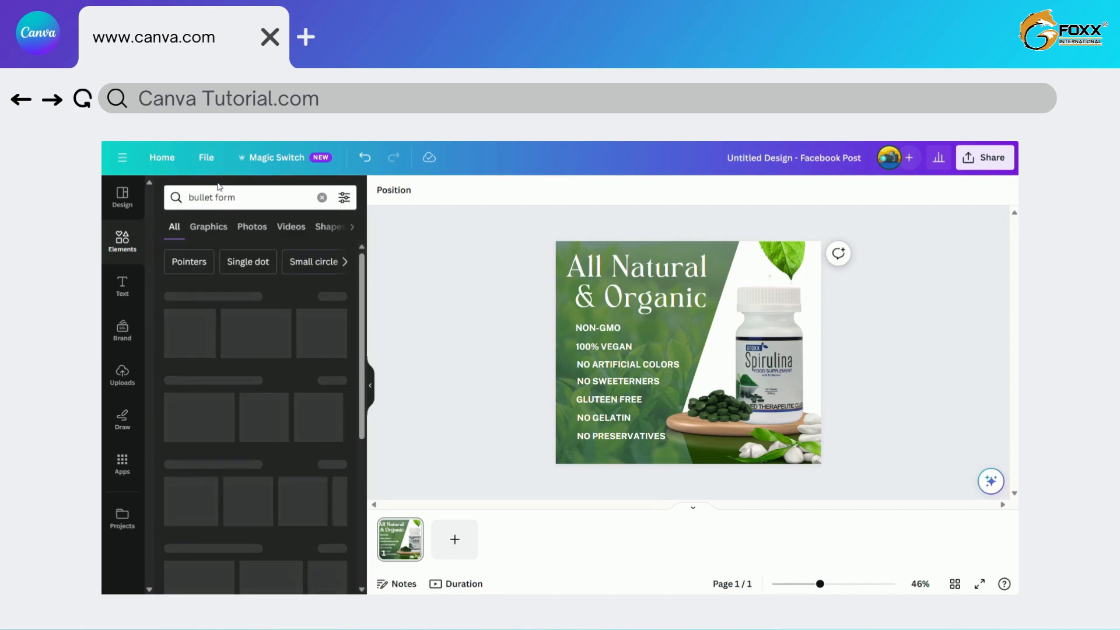
{"action": "left_click", "coordinate": [338, 296]}
{"action": "scroll", "coordinate": [336, 373], "scroll_direction": "down", "scroll_amount": 3}
{"action": "scroll", "coordinate": [333, 371], "scroll_direction": "down", "scroll_amount": 10}
Step: Paste the column of white check-mark icons, align one beside each product claim and check the list up close
{"action": "key", "text": "ctrl+v"}
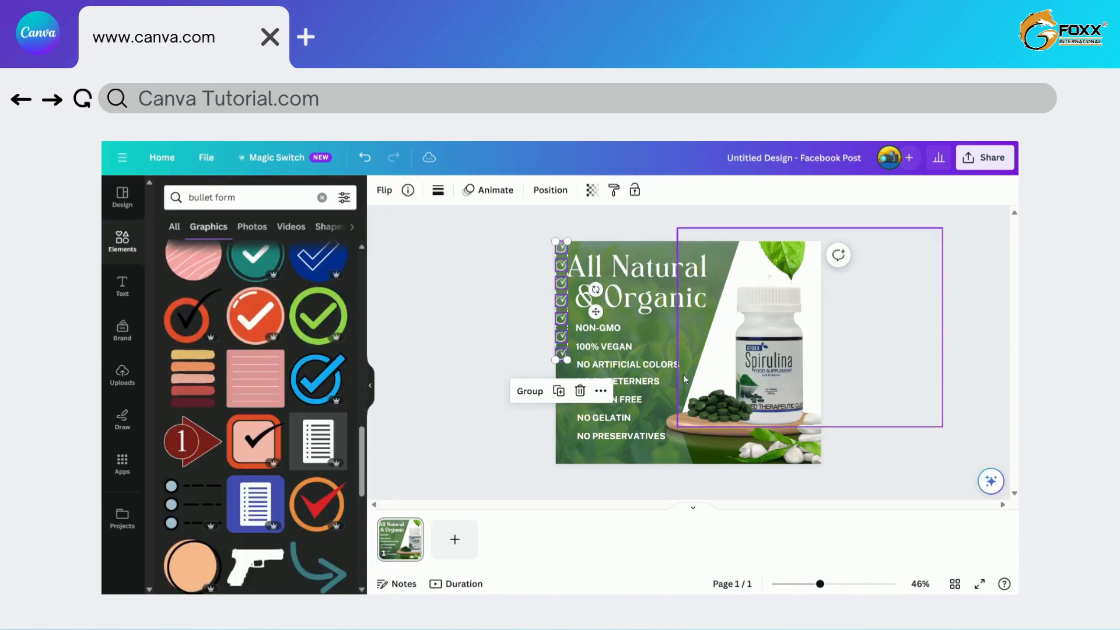
{"action": "left_click_drag", "start_coordinate": [567, 299], "coordinate": [574, 384]}
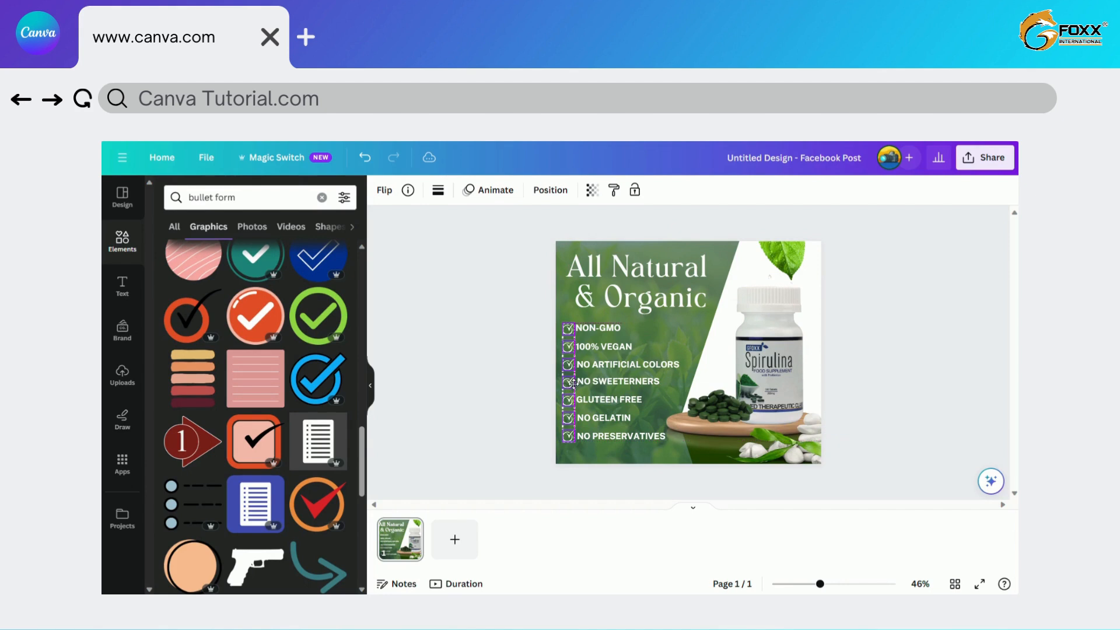
{"action": "left_click", "coordinate": [532, 349]}
{"action": "scroll", "coordinate": [525, 344], "scroll_direction": "up", "scroll_amount": 4}
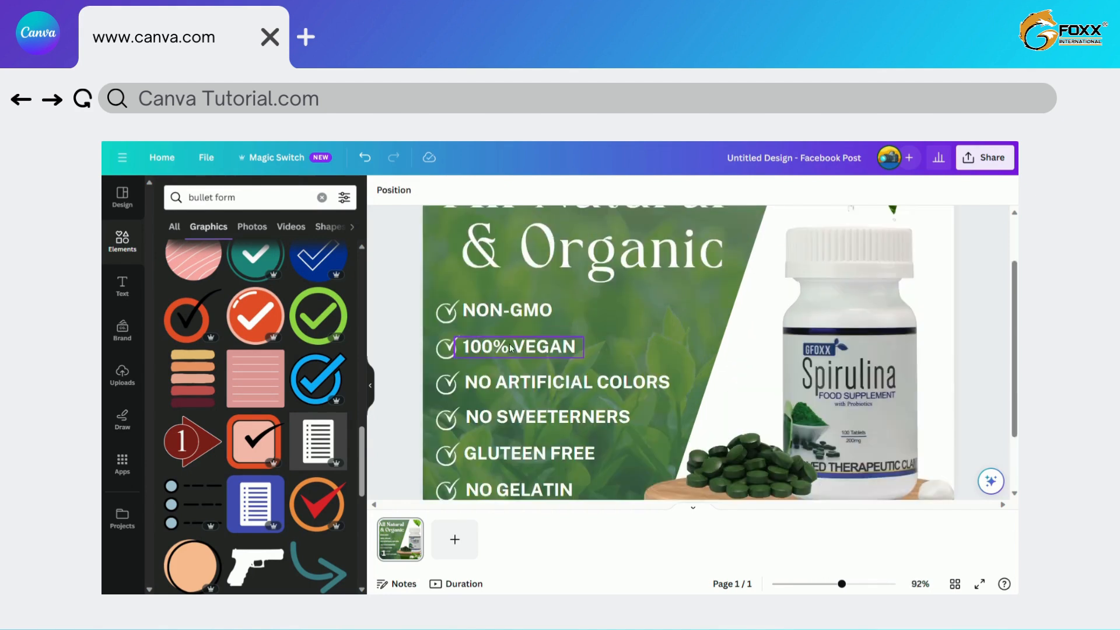
{"action": "scroll", "coordinate": [408, 287], "scroll_direction": "down", "scroll_amount": 1}
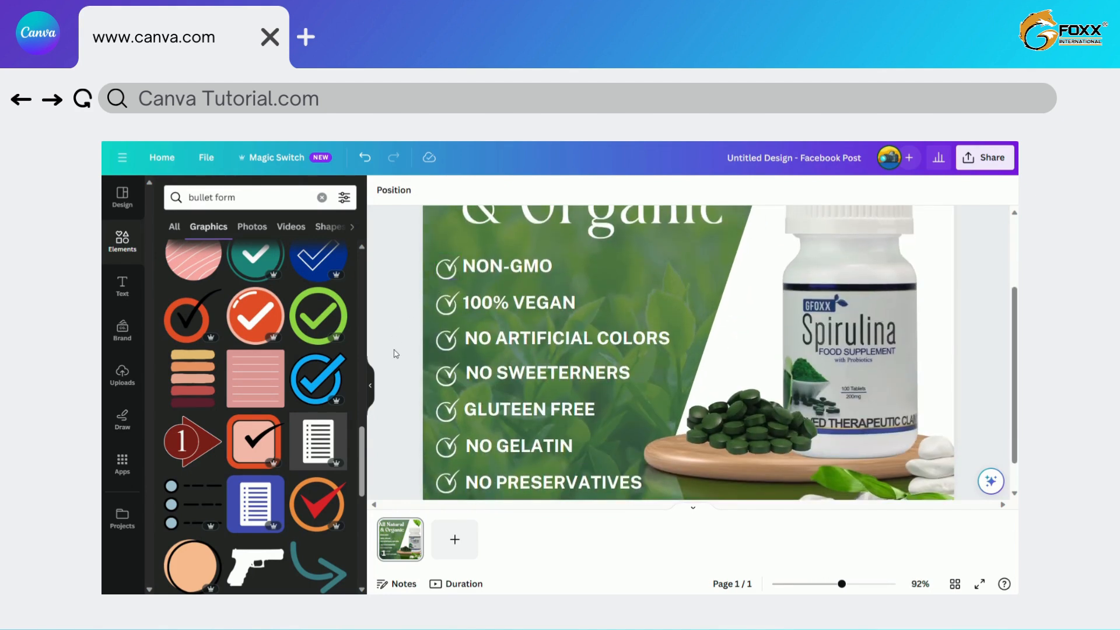
Step: Shift the check-marked list of product claims slightly inward from the poster's left edge
{"action": "scroll", "coordinate": [394, 353], "scroll_direction": "down", "scroll_amount": 1}
{"action": "scroll", "coordinate": [394, 353], "scroll_direction": "down", "scroll_amount": 3}
{"action": "left_click_drag", "start_coordinate": [524, 439], "coordinate": [584, 371]}
{"action": "left_click", "coordinate": [508, 353]}
{"action": "scroll", "coordinate": [902, 467], "scroll_direction": "down", "scroll_amount": 1}
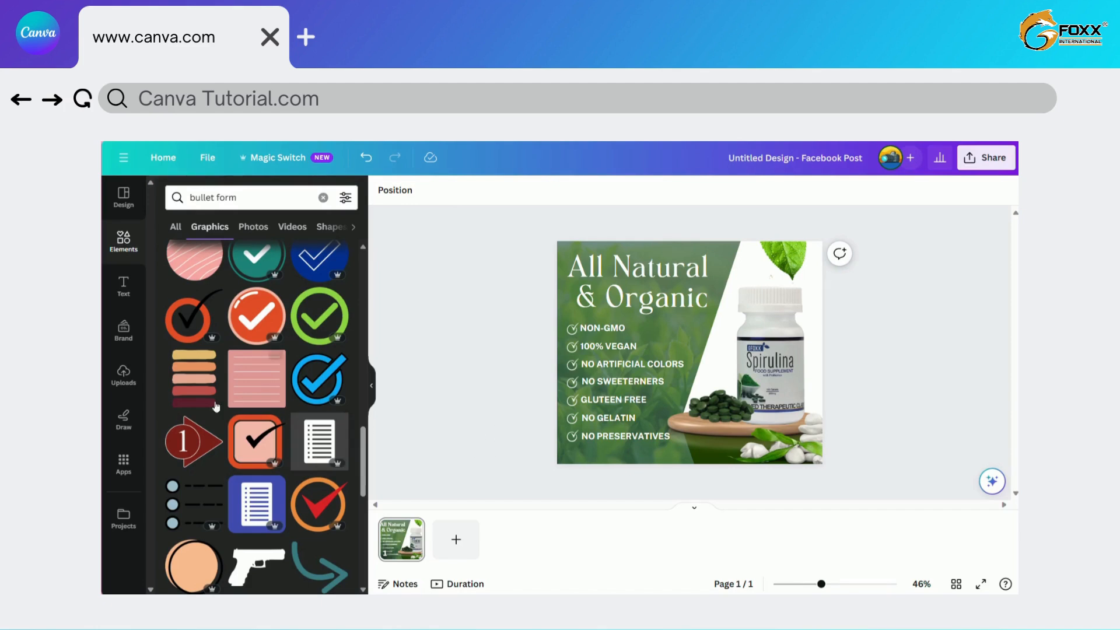
Step: Add the uploaded GFOXX International logo, cropped close to its artwork, as a small mark in the poster's upper-right corner
{"action": "left_click", "coordinate": [124, 376]}
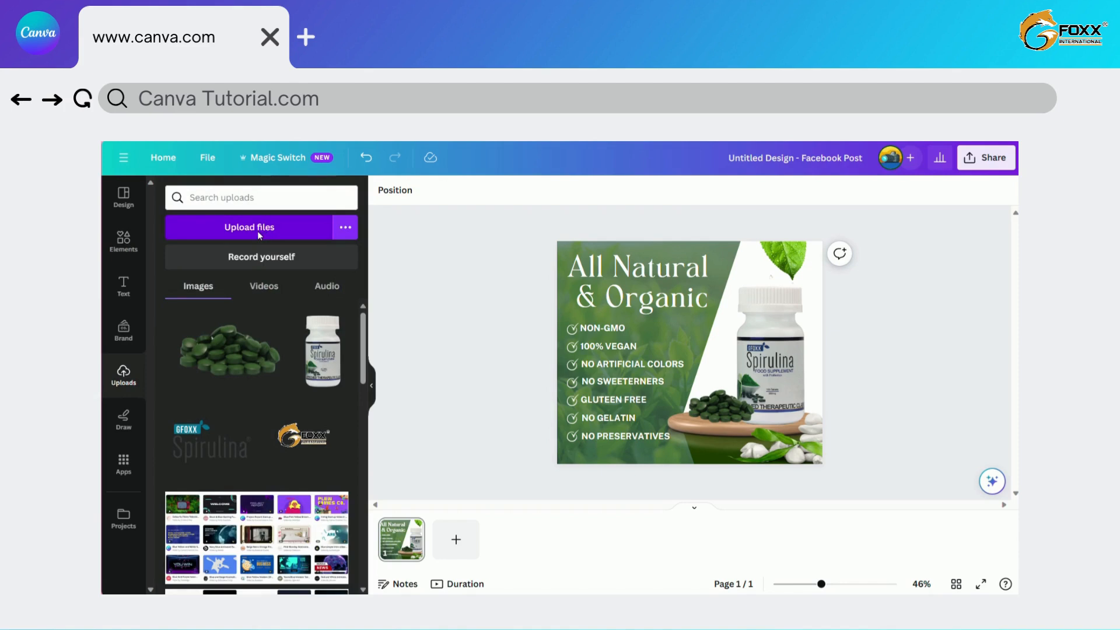
{"action": "left_click", "coordinate": [342, 417]}
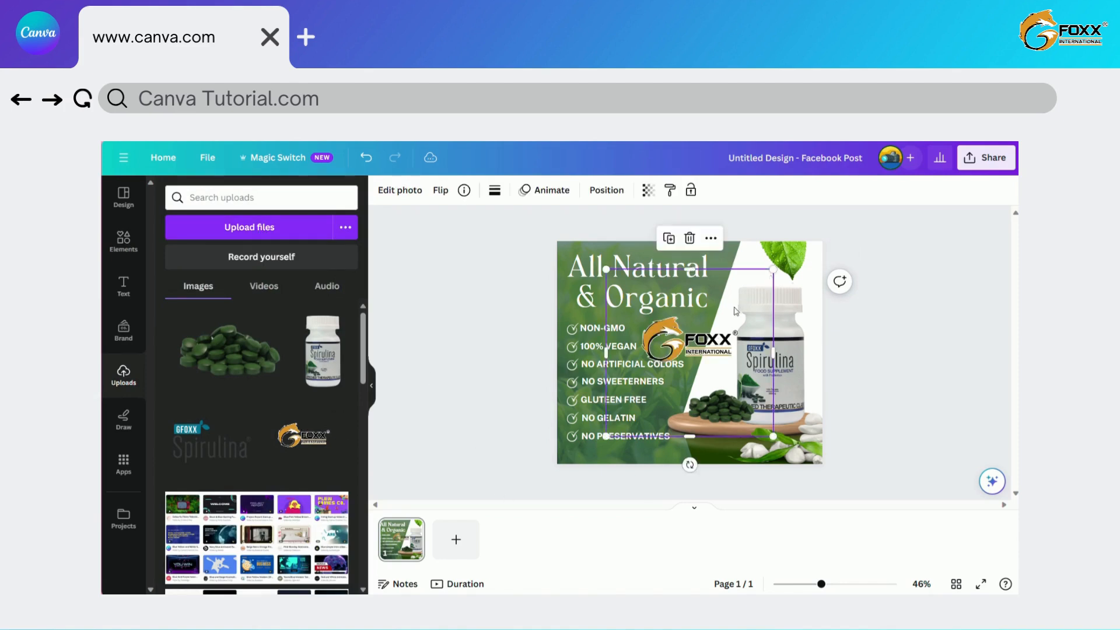
{"action": "left_click_drag", "start_coordinate": [698, 445], "coordinate": [689, 364]}
{"action": "left_click_drag", "start_coordinate": [611, 328], "coordinate": [633, 328]}
{"action": "left_click_drag", "start_coordinate": [773, 333], "coordinate": [737, 337]}
{"action": "left_click_drag", "start_coordinate": [686, 270], "coordinate": [690, 445]}
{"action": "left_click_drag", "start_coordinate": [708, 385], "coordinate": [820, 291]}
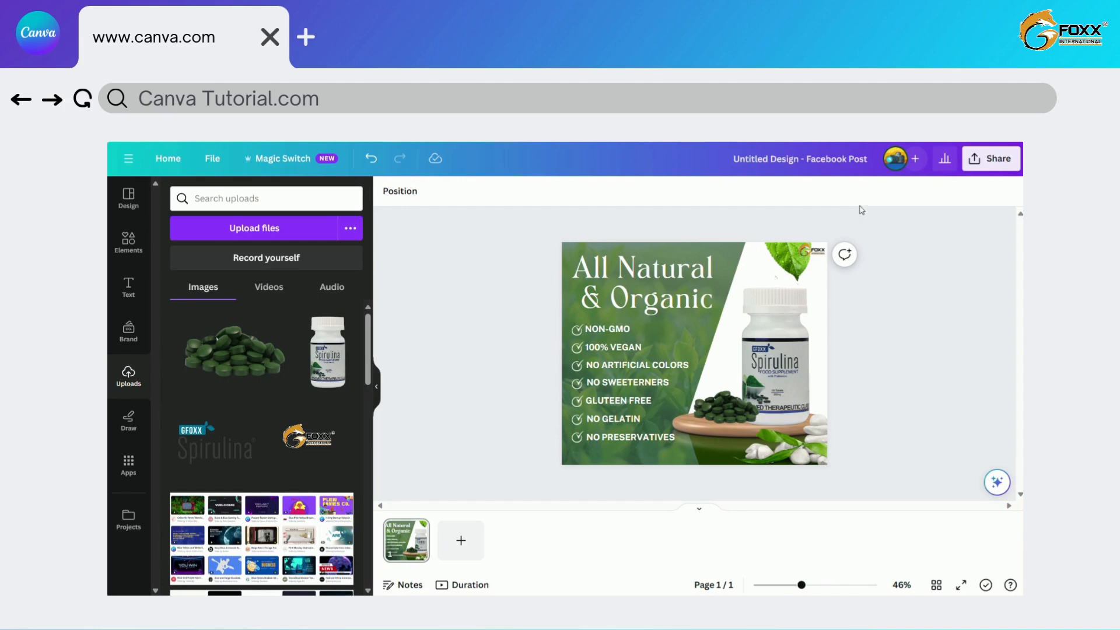
Step: Rename the design as "Spirulina_Facebook Post"
{"action": "left_click", "coordinate": [834, 162]}
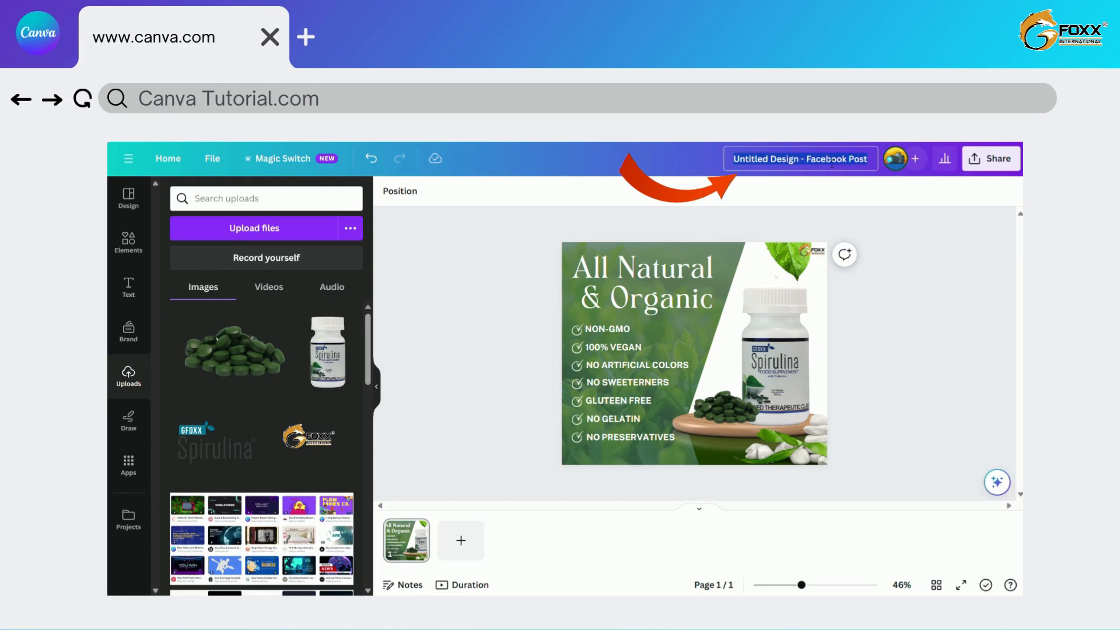
{"action": "type", "text": "spi"}
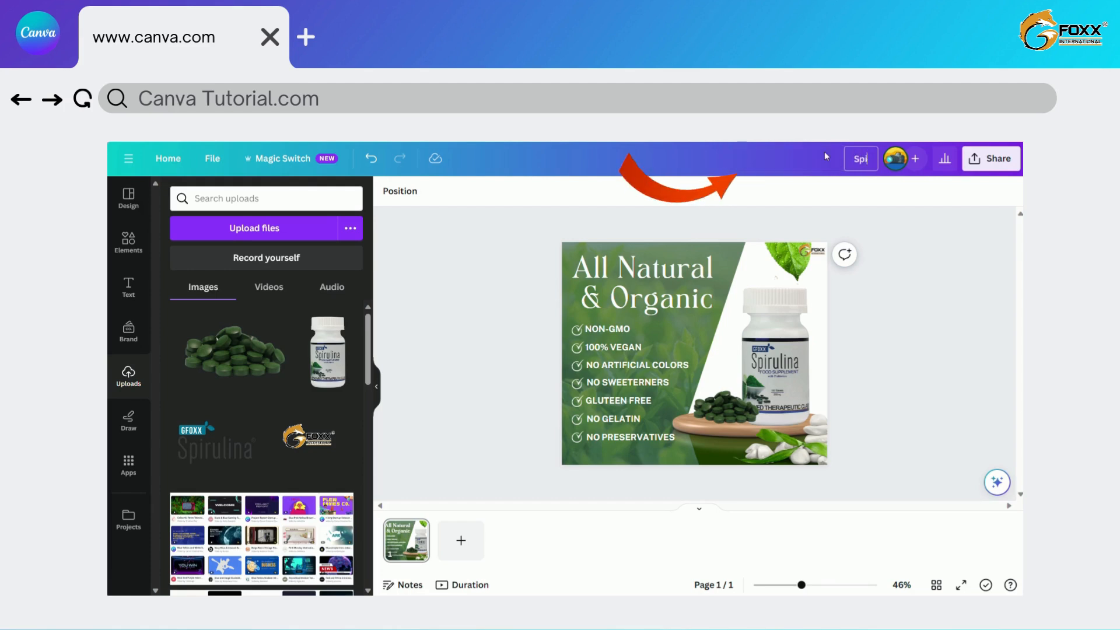
{"action": "type", "text": "rulina_Facebook Post"}
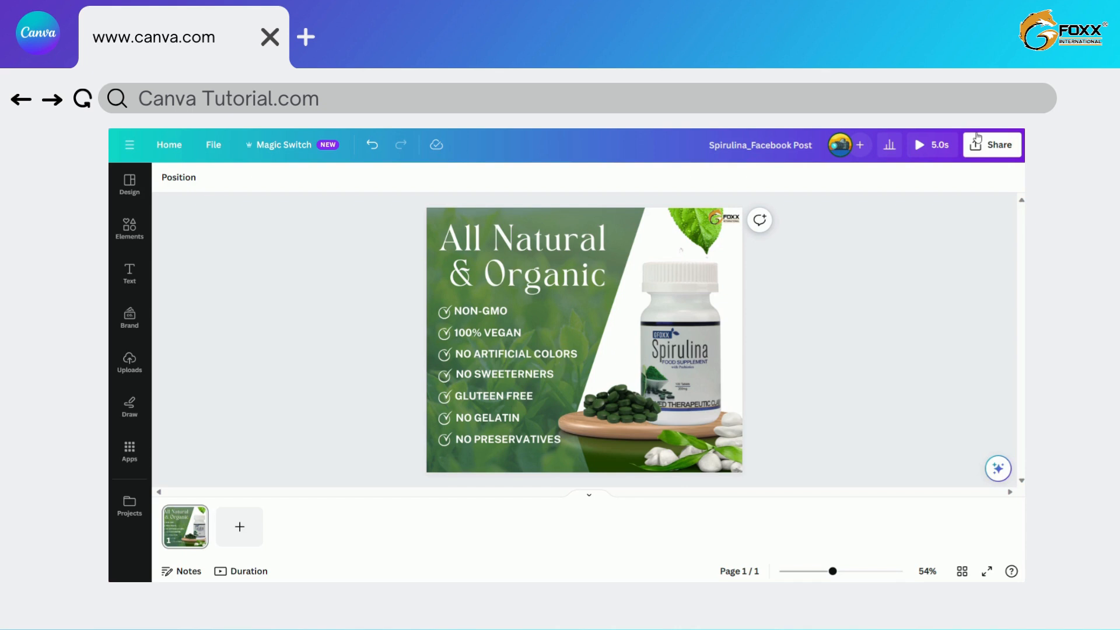
Step: Download the finished poster as a PNG file at size 1
{"action": "left_click", "coordinate": [978, 138]}
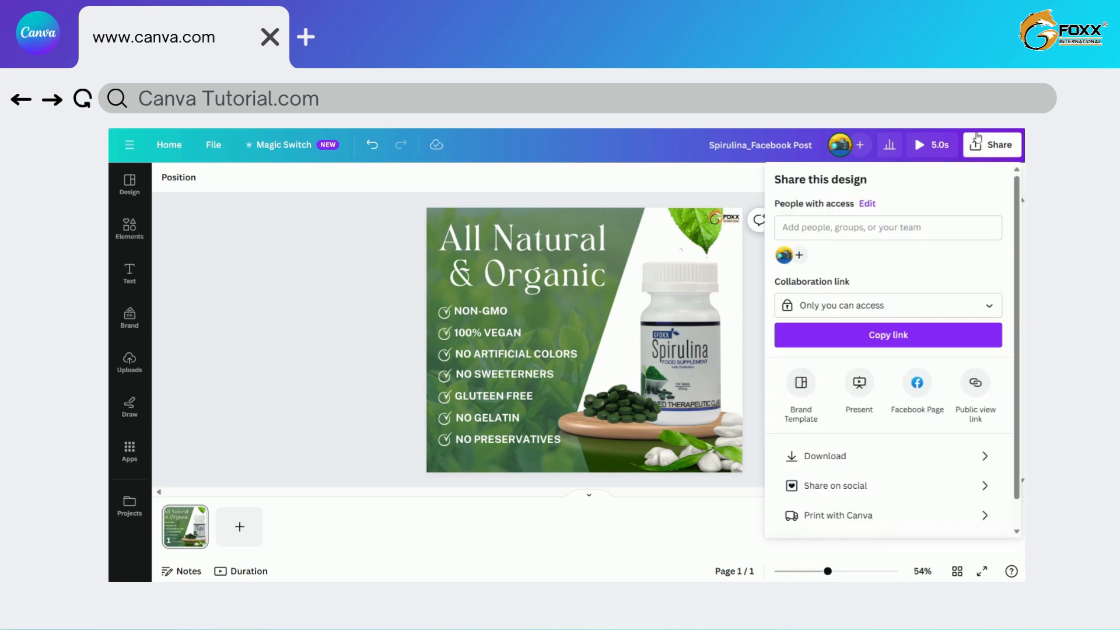
{"action": "left_click", "coordinate": [811, 458]}
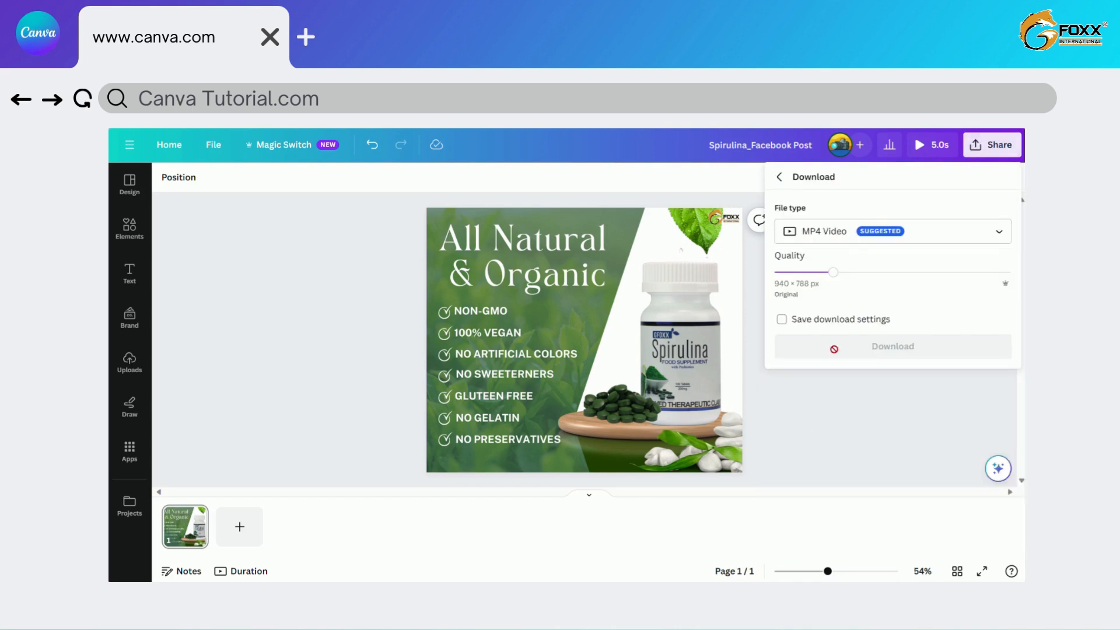
{"action": "left_click", "coordinate": [853, 233]}
{"action": "scroll", "coordinate": [850, 309], "scroll_direction": "down", "scroll_amount": 2}
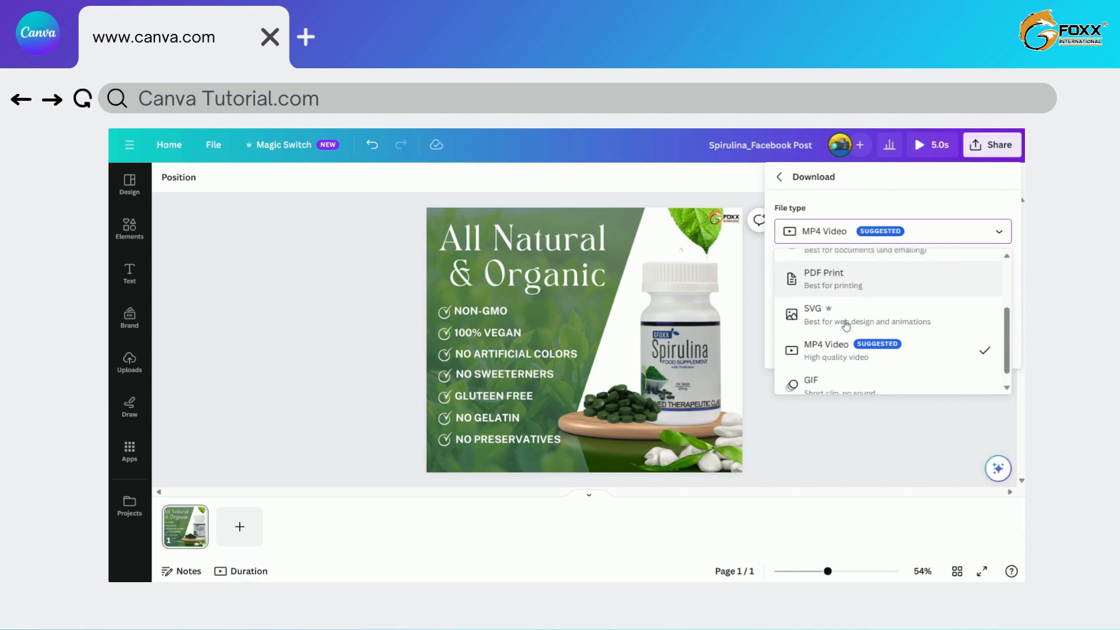
{"action": "scroll", "coordinate": [847, 330], "scroll_direction": "up", "scroll_amount": 2}
{"action": "scroll", "coordinate": [850, 334], "scroll_direction": "up", "scroll_amount": 1}
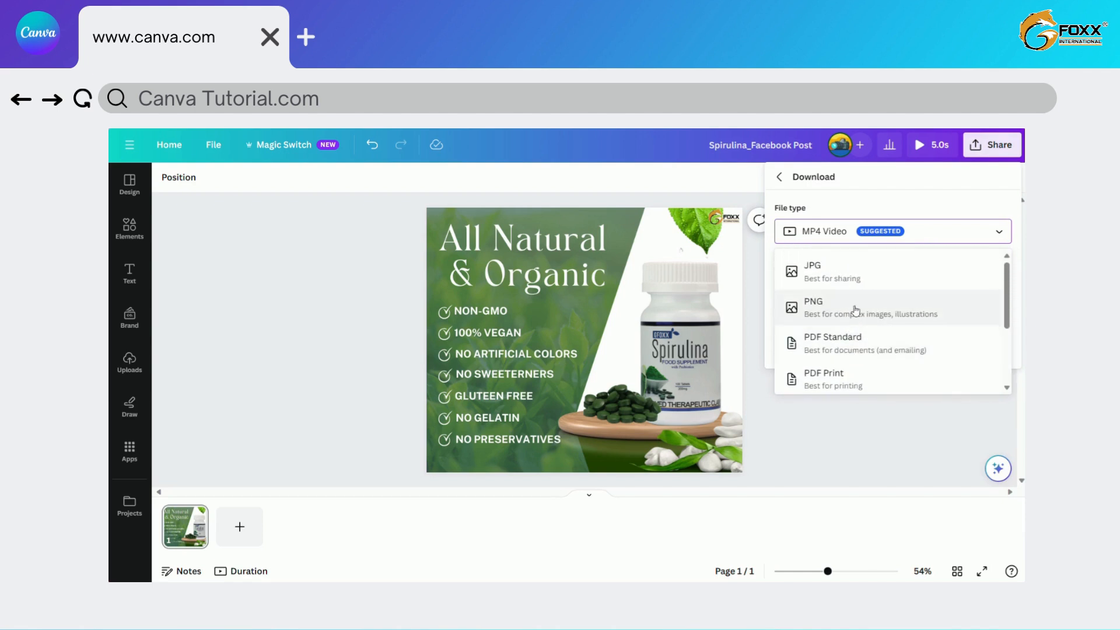
{"action": "left_click", "coordinate": [855, 309]}
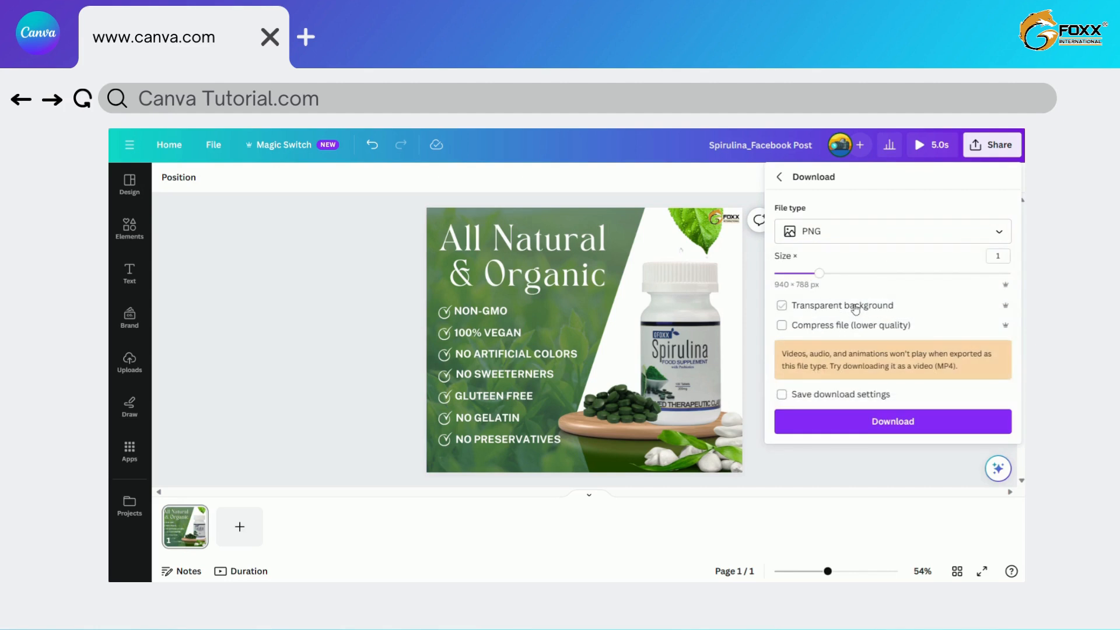
{"action": "left_click", "coordinate": [862, 430]}
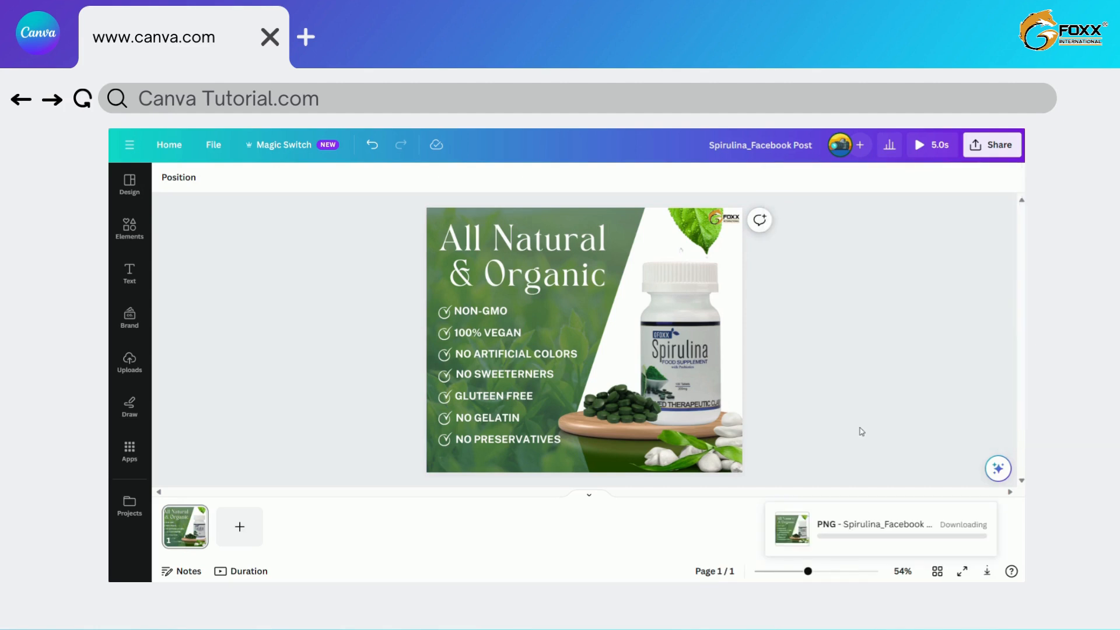